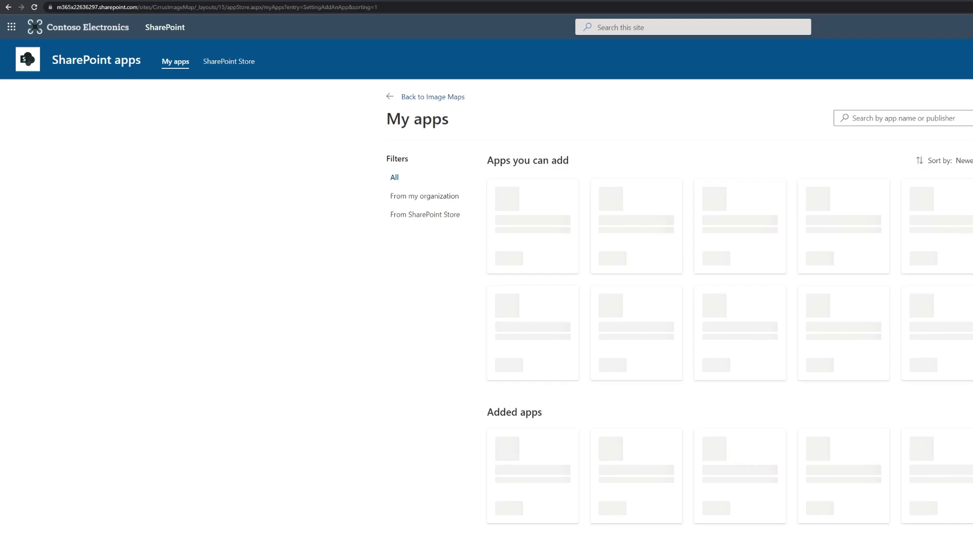
Search the SharePoint Store for 'image map' to list its 240 matching apps
left_click(413, 217)
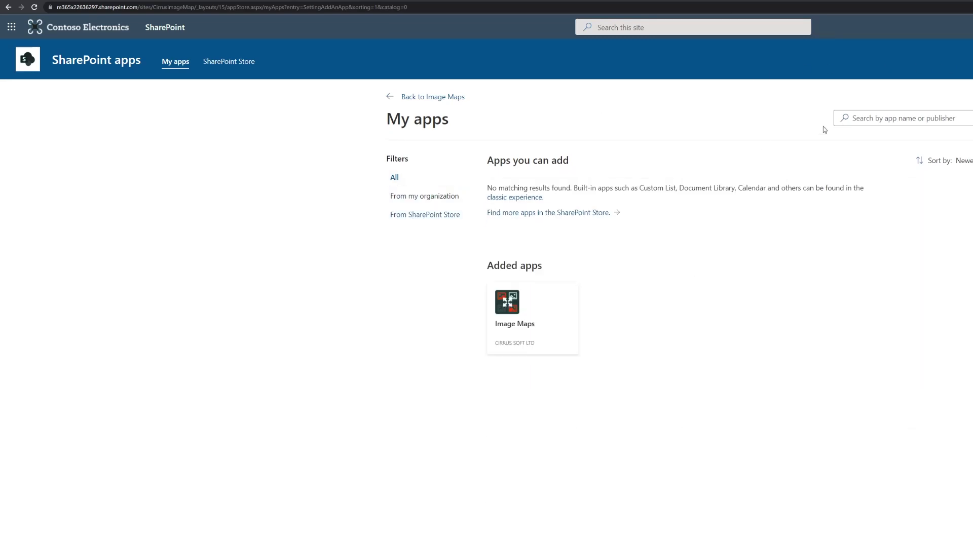
left_click(523, 213)
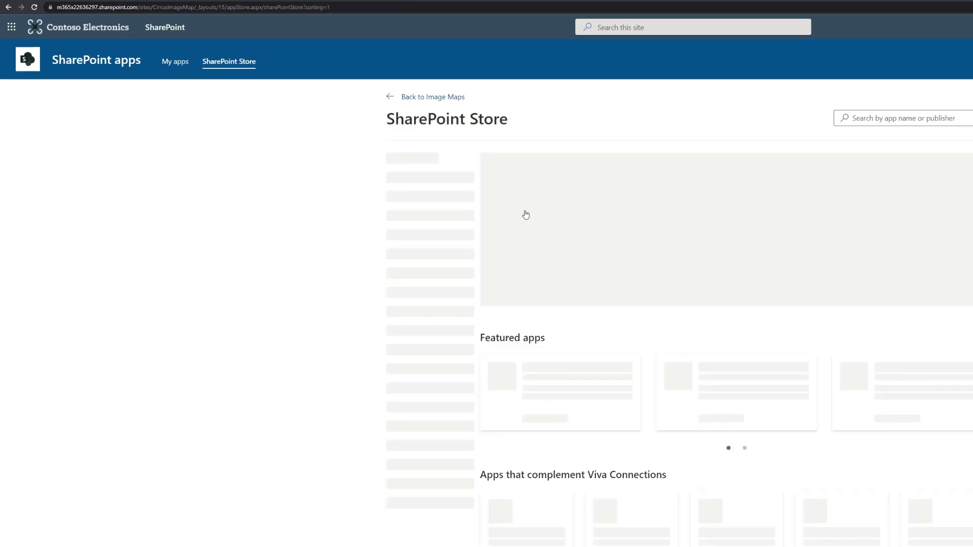
left_click(857, 119)
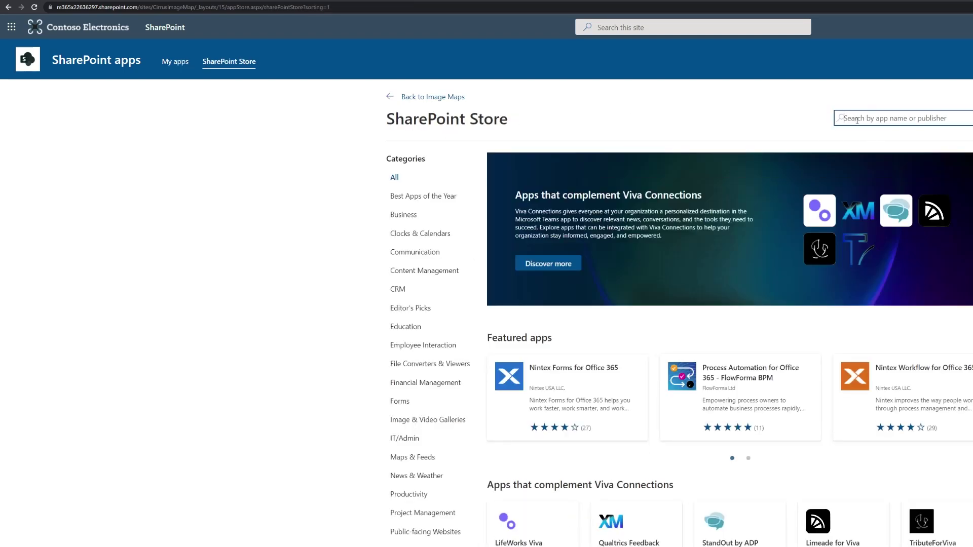
type("image m")
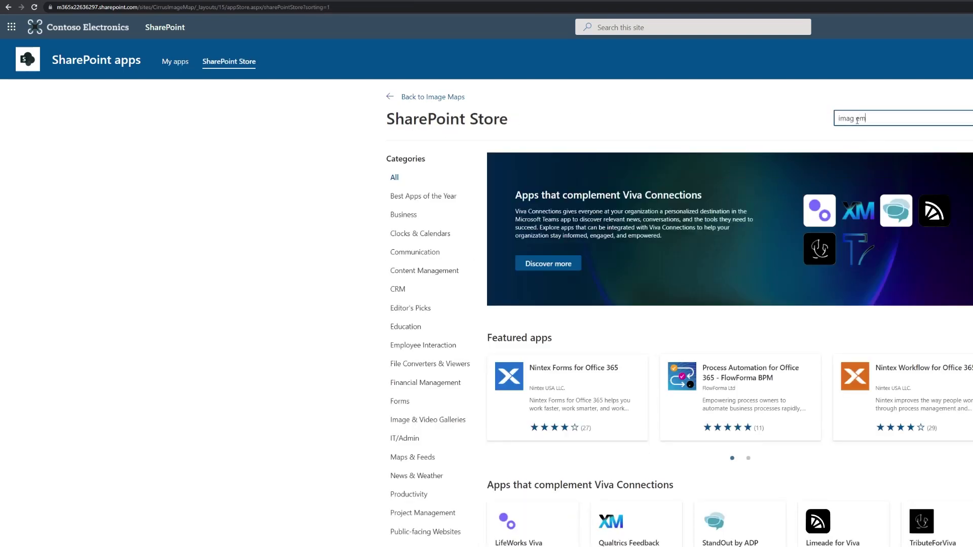
type("ap")
key("Return")
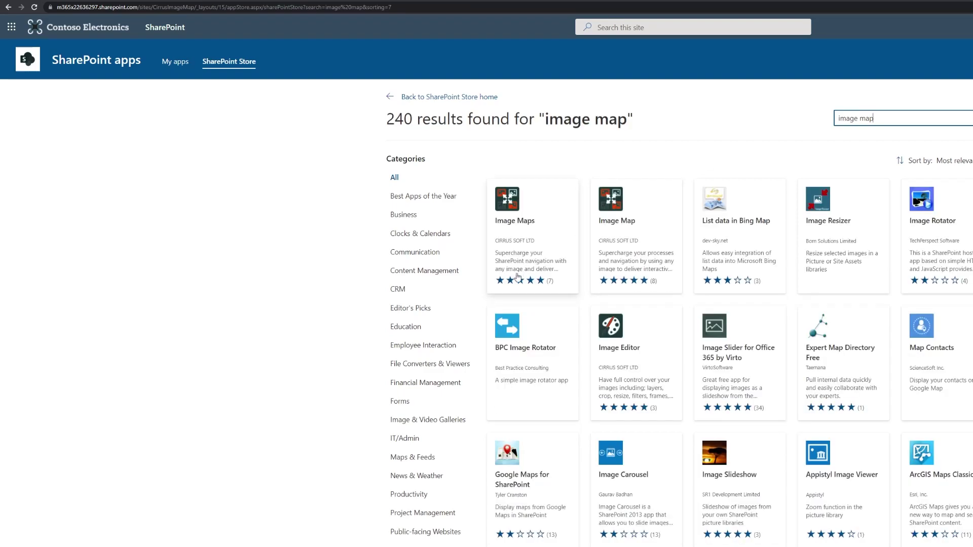
Request the Image Map app with the reason 'please be so kind and approve'
left_click(530, 221)
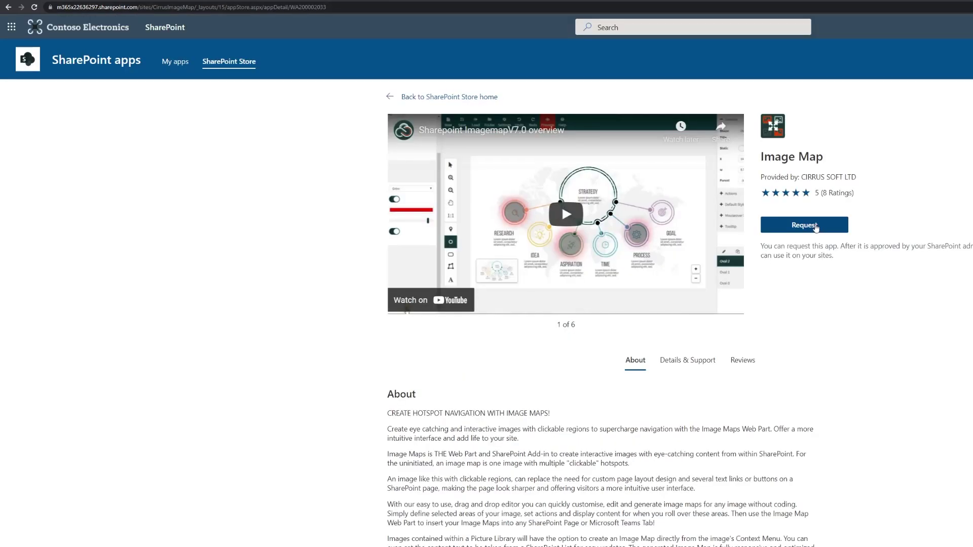
left_click(816, 228)
left_click(748, 291)
type("a")
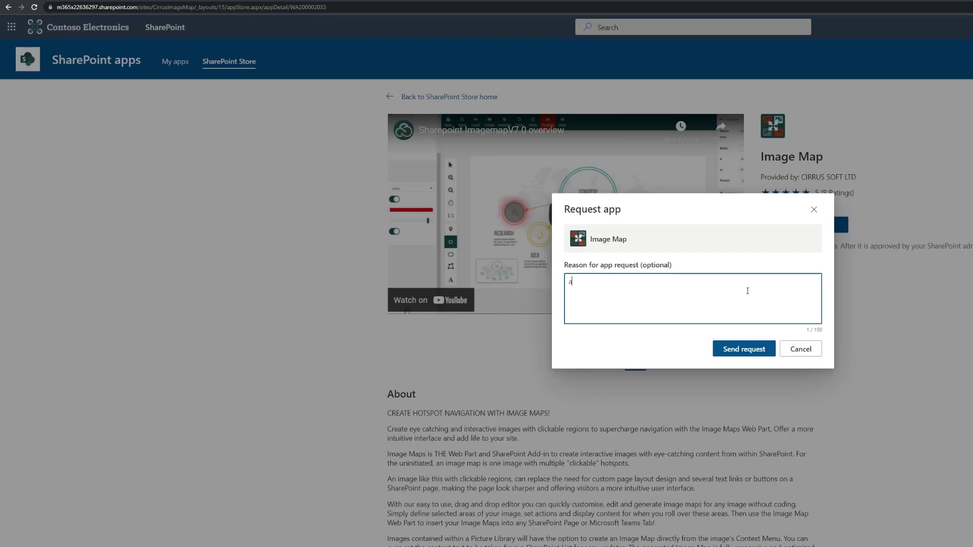
key("BackSpace")
type("plea")
key("BackSpace")
key("BackSpace")
key("BackSpace")
type("lease be so kind and approve")
key("BackSpace")
key("BackSpace")
key("BackSpace")
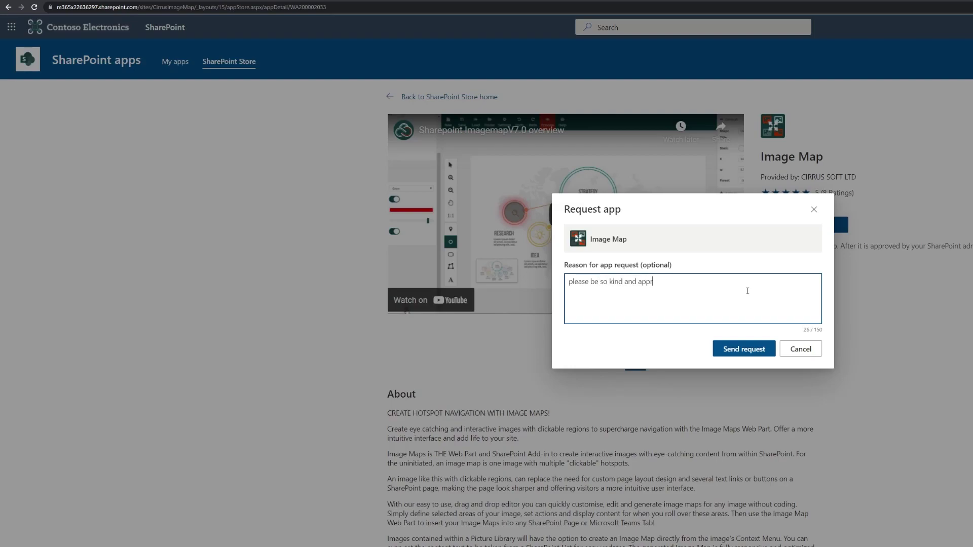
type("ove")
left_click(743, 349)
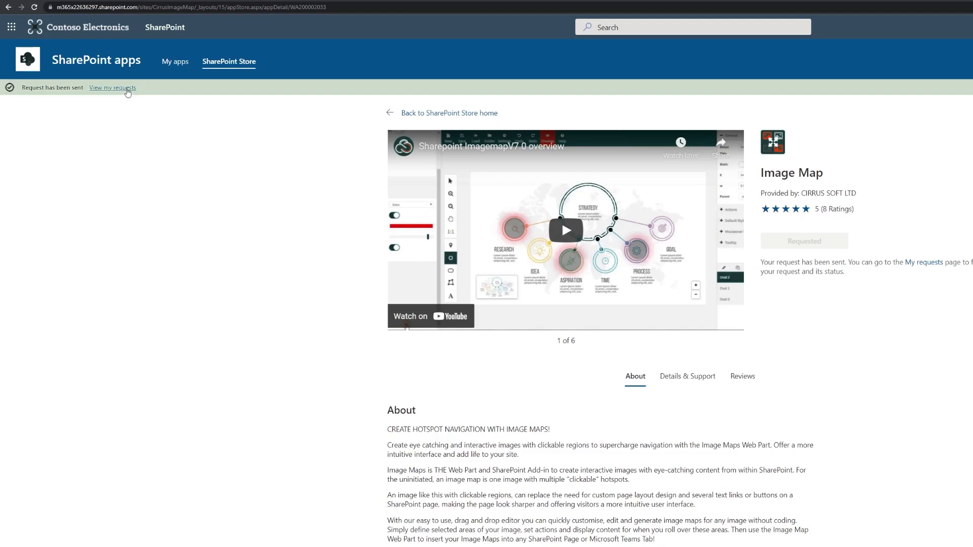
Change the new Image Map app request's status to Approved and save it
left_click(127, 90)
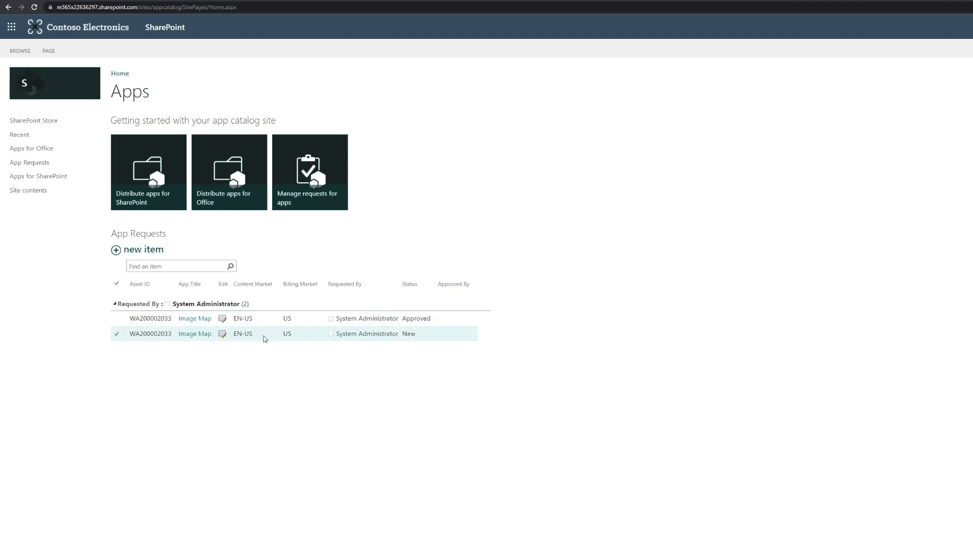
left_click(221, 334)
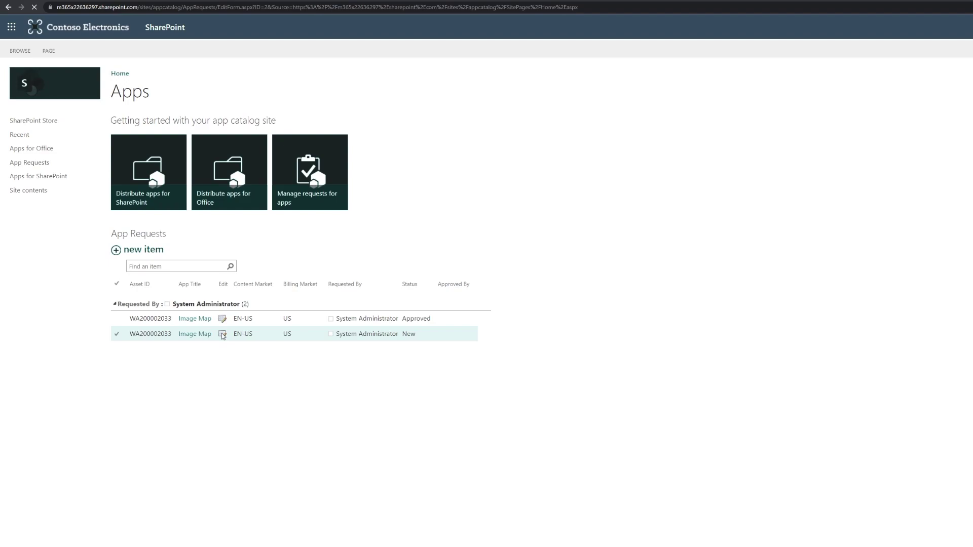
left_click(238, 249)
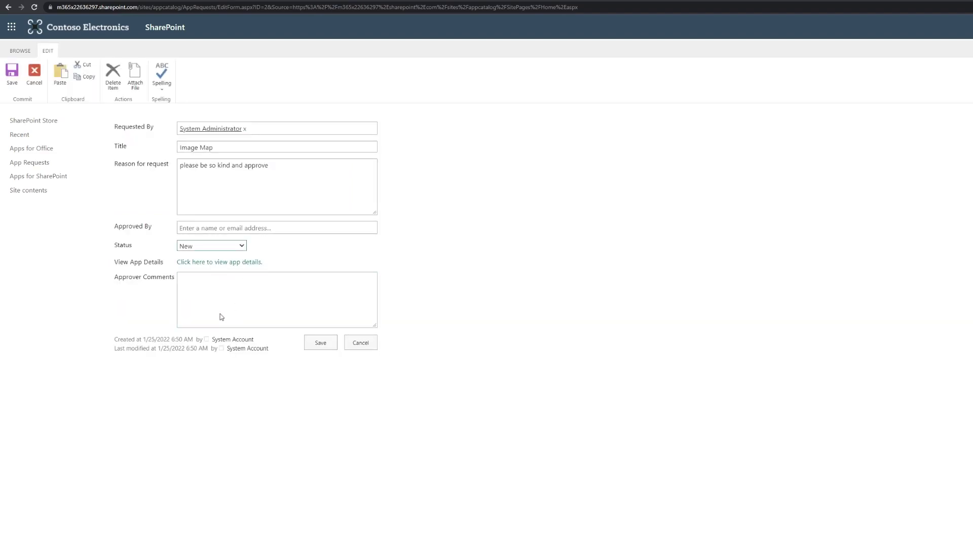
left_click(219, 287)
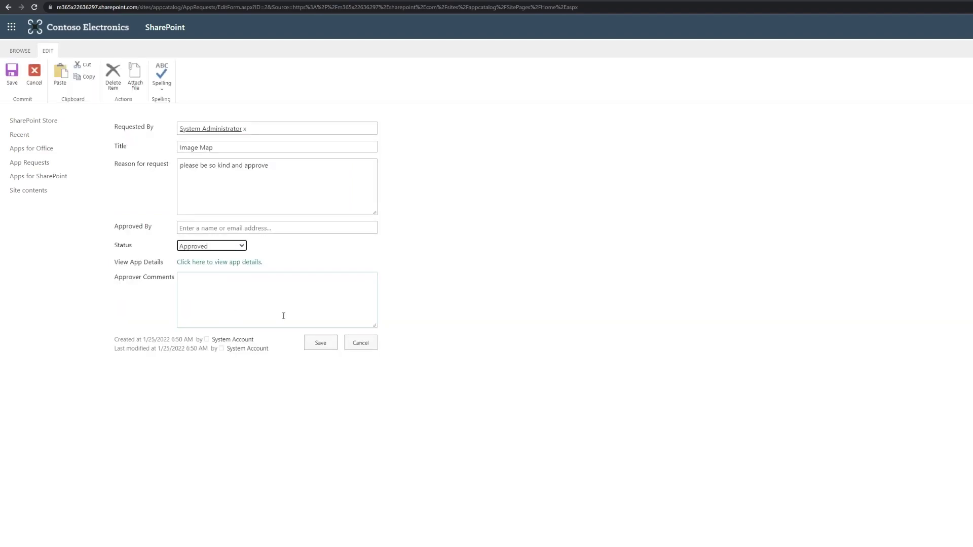
left_click(318, 345)
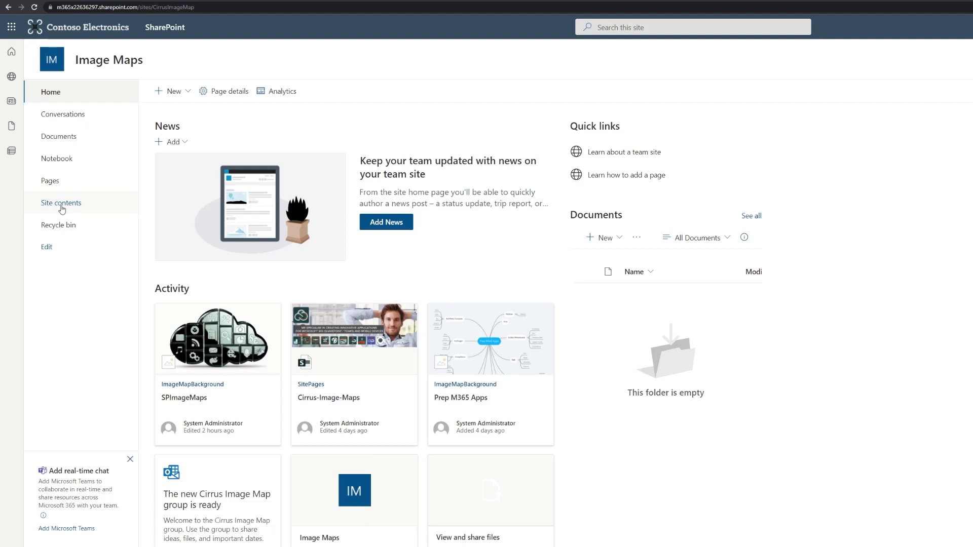
Create a new site page titled 'Germany' and insert an Image Map web part
left_click(62, 208)
left_click(50, 181)
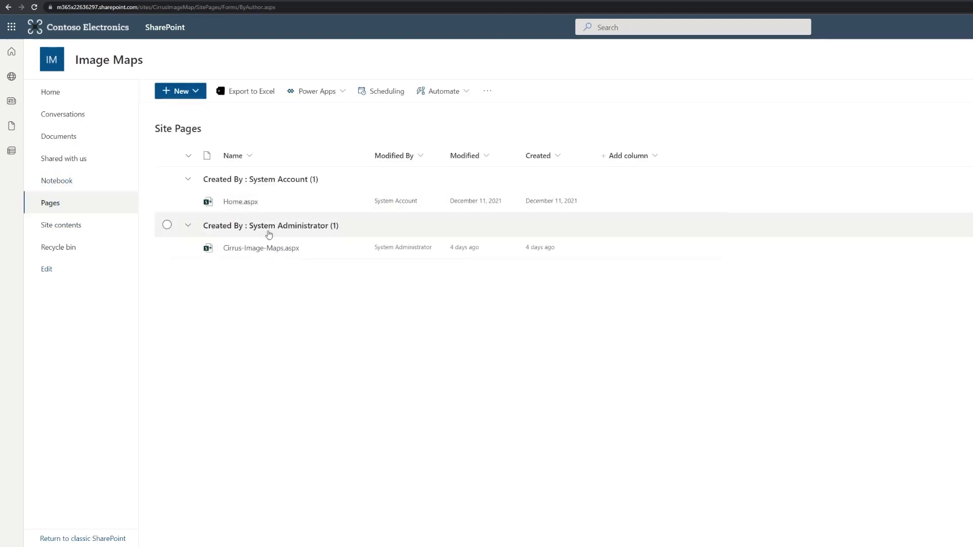
left_click(201, 94)
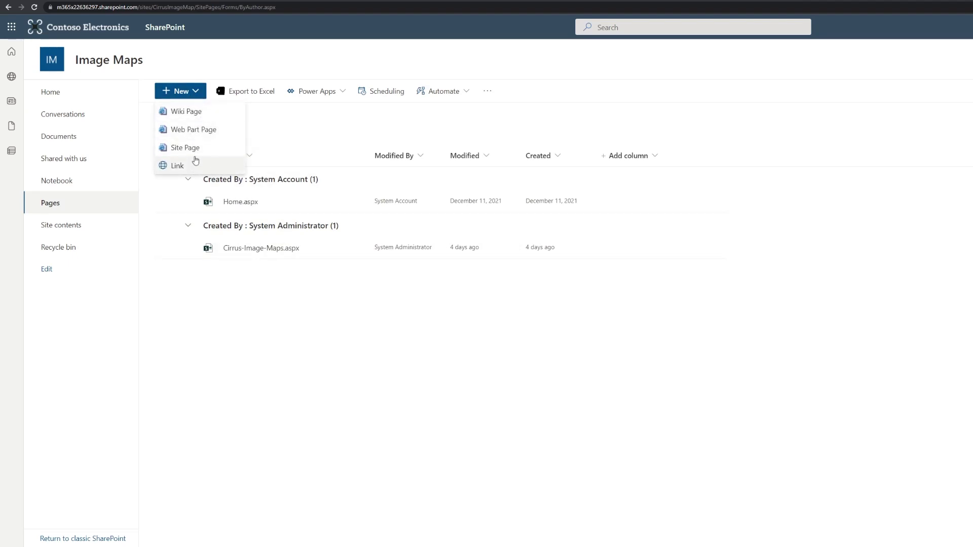
left_click(194, 164)
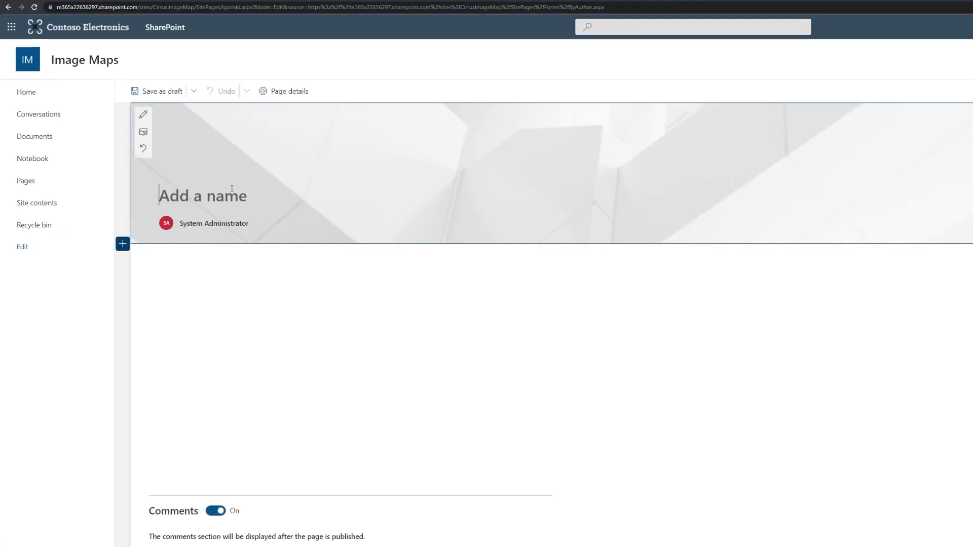
type("Germany")
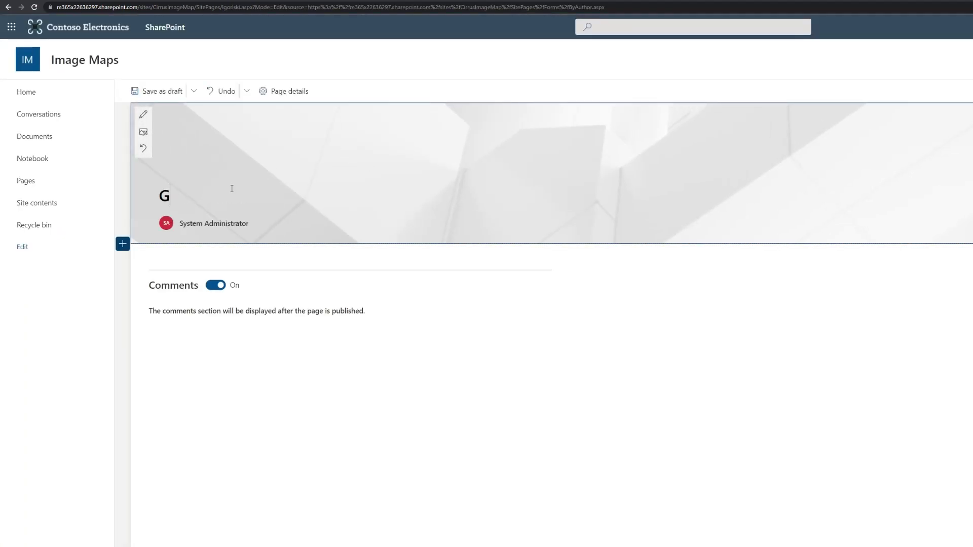
left_click(374, 397)
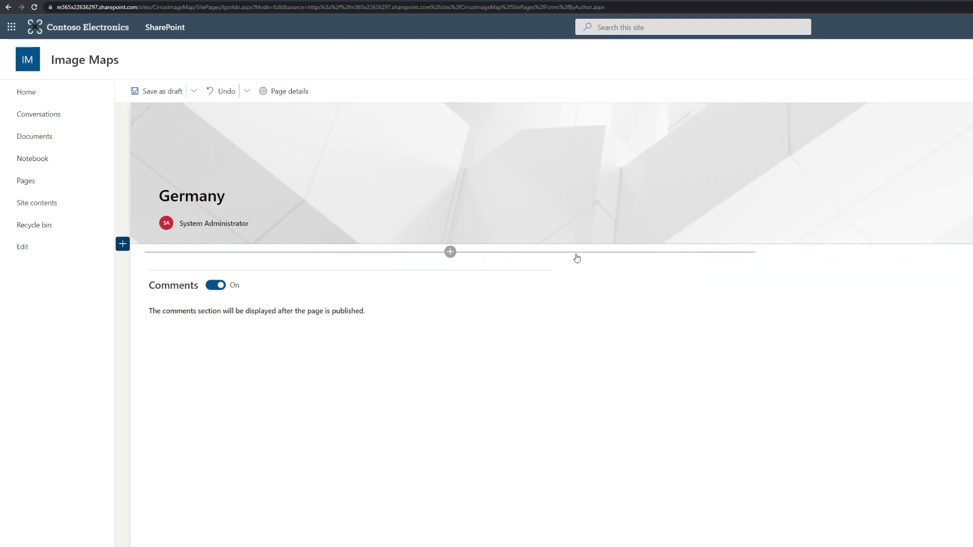
left_click(450, 252)
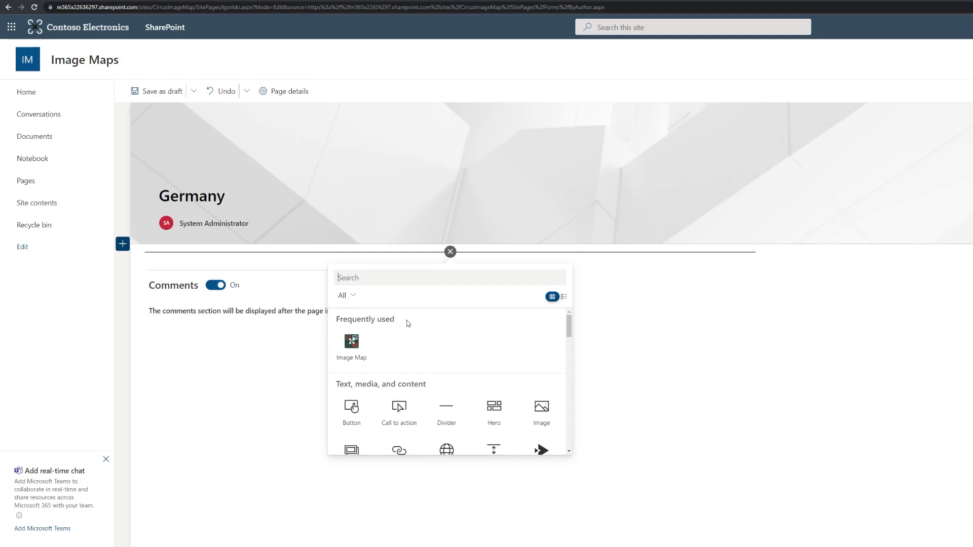
left_click(353, 347)
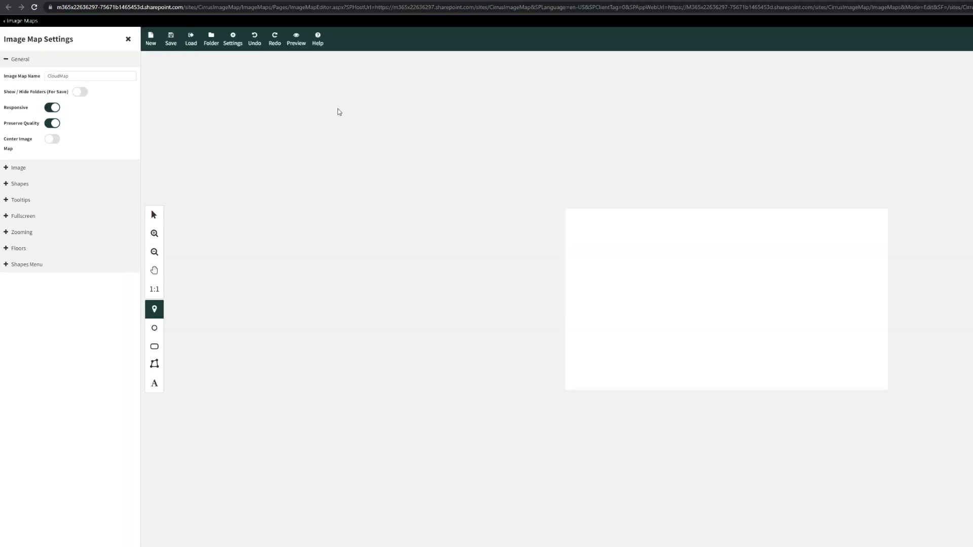
Create an image map named Germany from the Country Map template with Germany selected
left_click(151, 43)
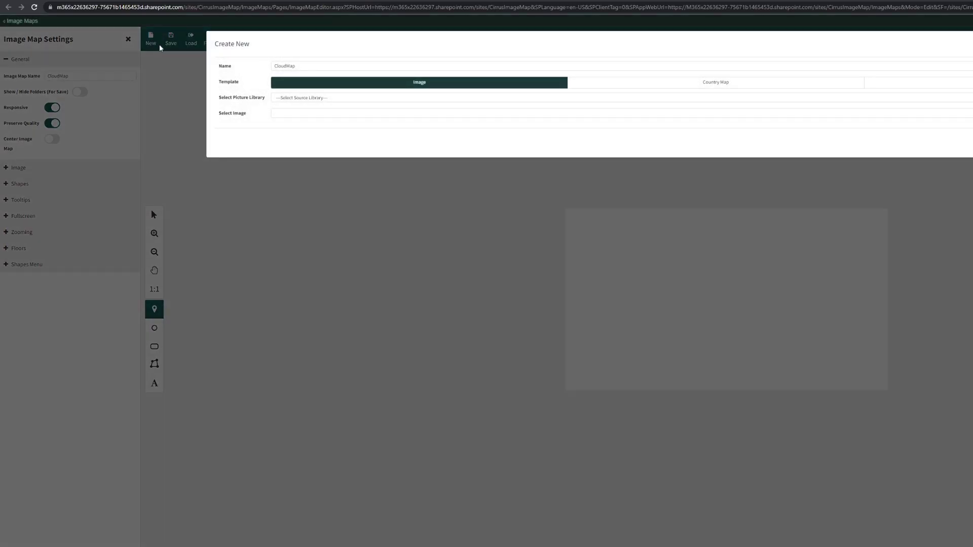
left_click(604, 65)
left_click_drag(603, 65, 158, 75)
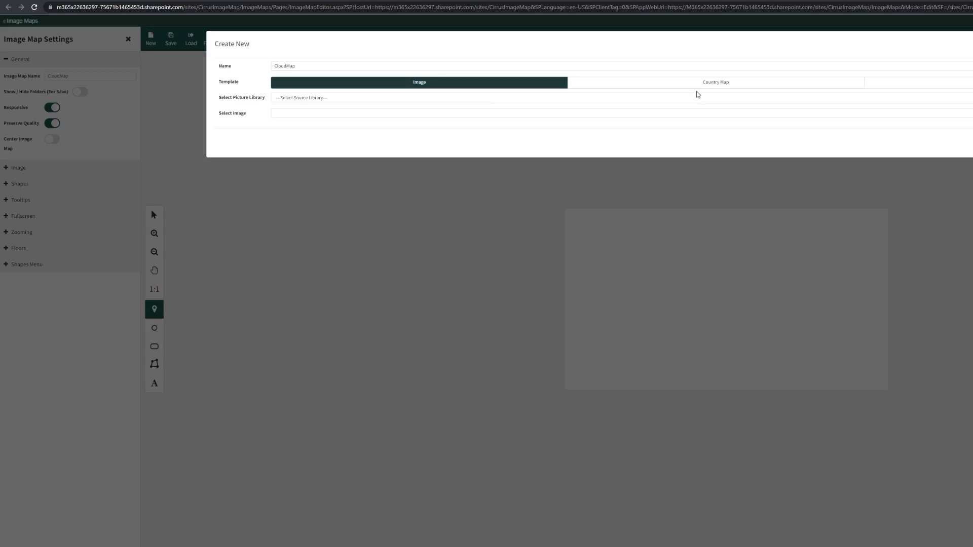
left_click(700, 86)
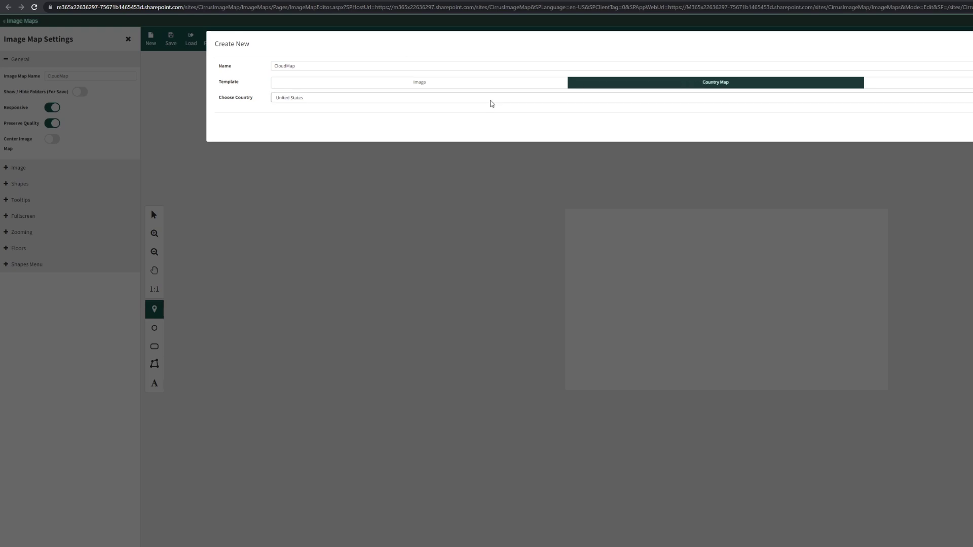
type("ger")
left_click_drag(402, 65, 207, 77)
type("Germany")
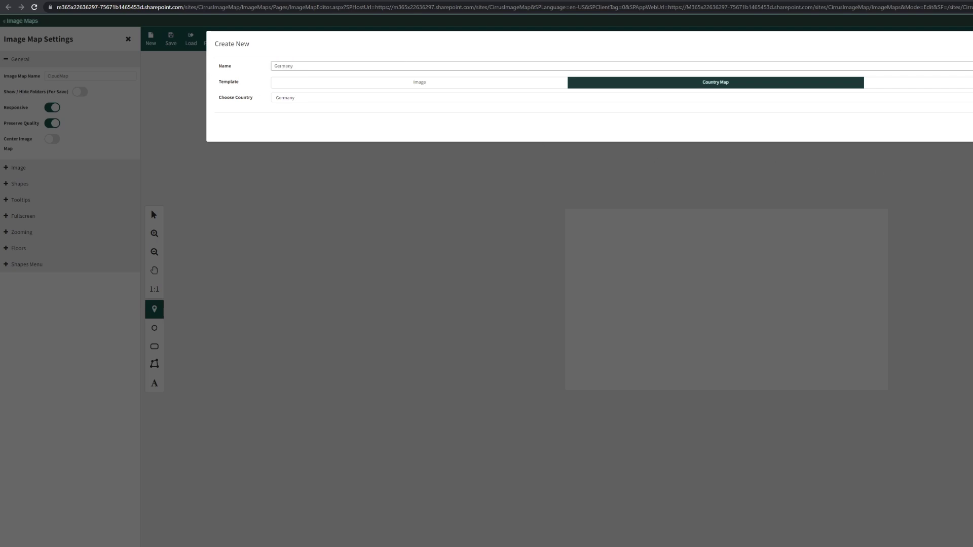
left_click(151, 209)
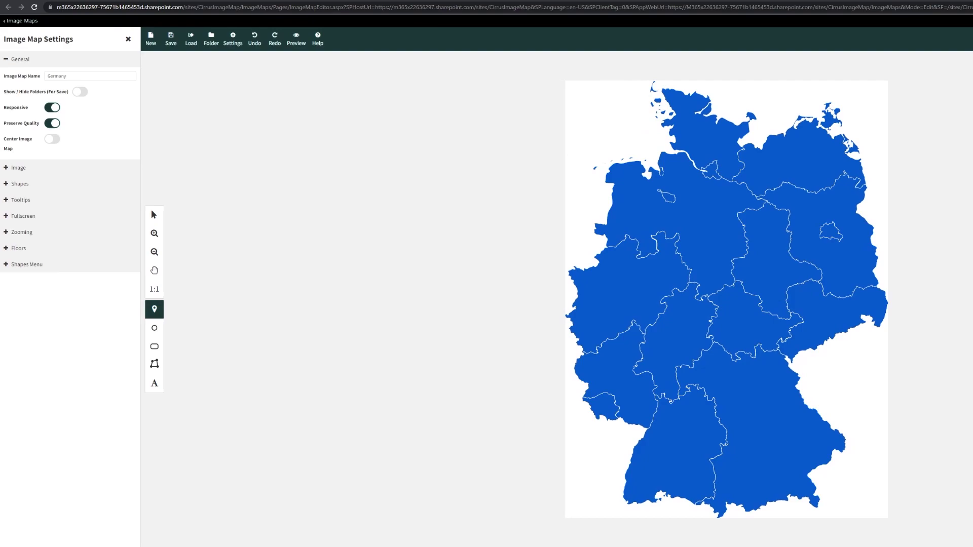
Retitle the Hesse tooltip text to Felsberg and add a YouTube video element to it
left_click(691, 323)
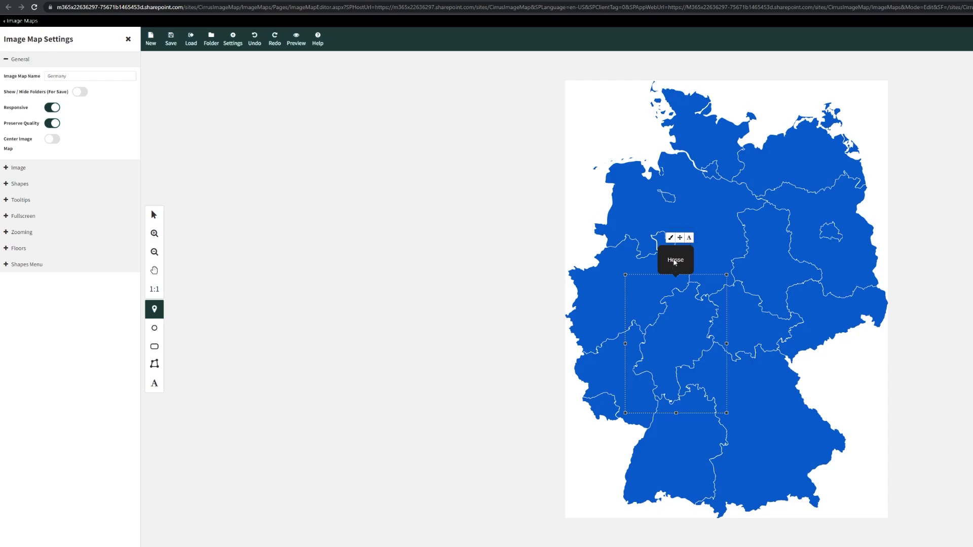
left_click(689, 238)
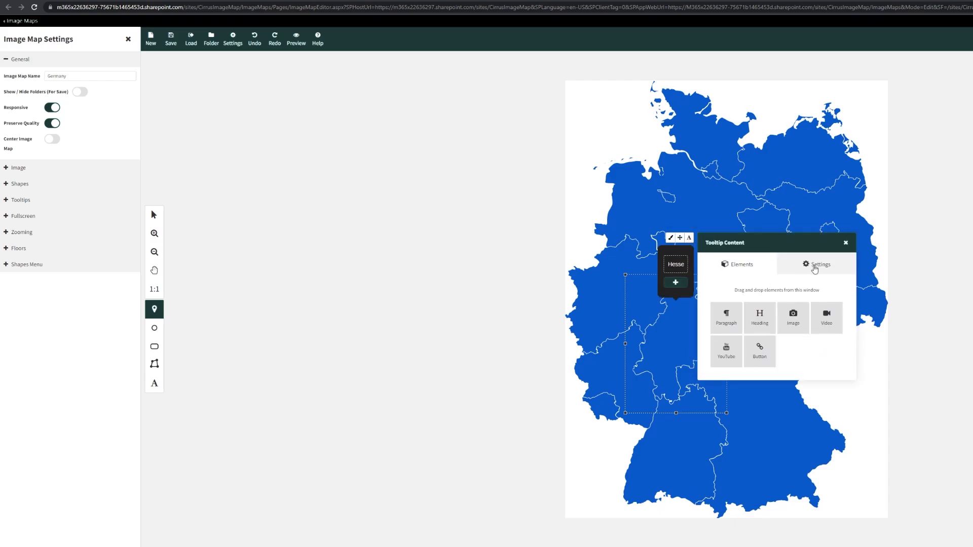
left_click(673, 264)
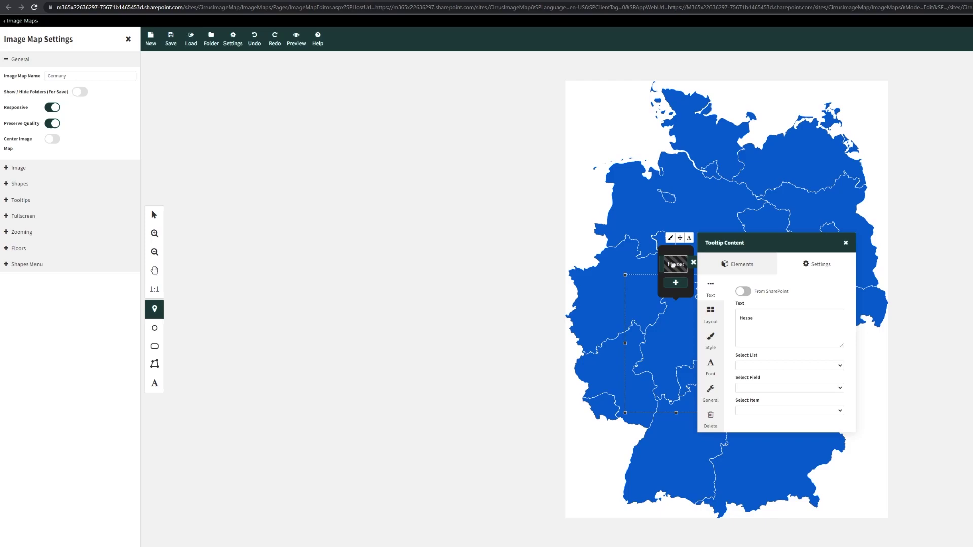
double_click(767, 322)
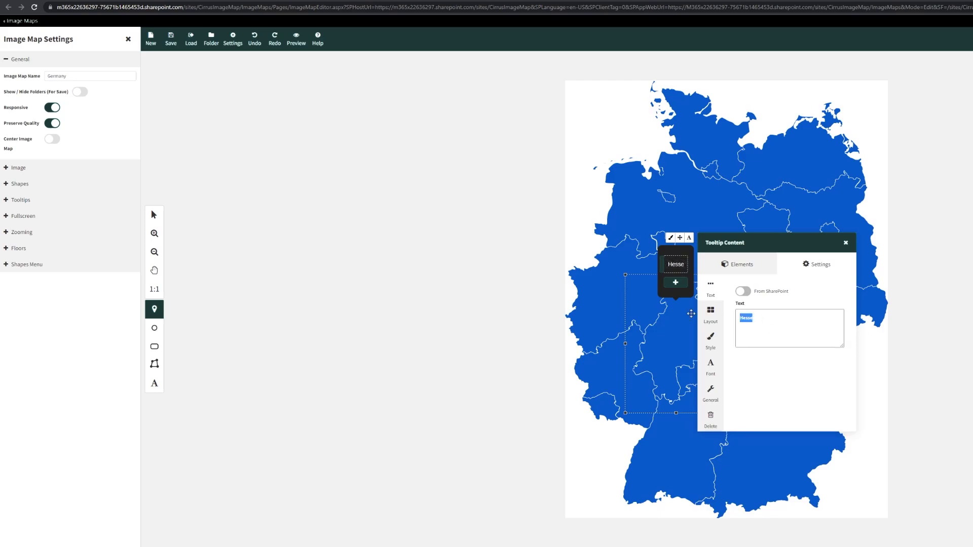
type("Felsberg")
left_click(744, 264)
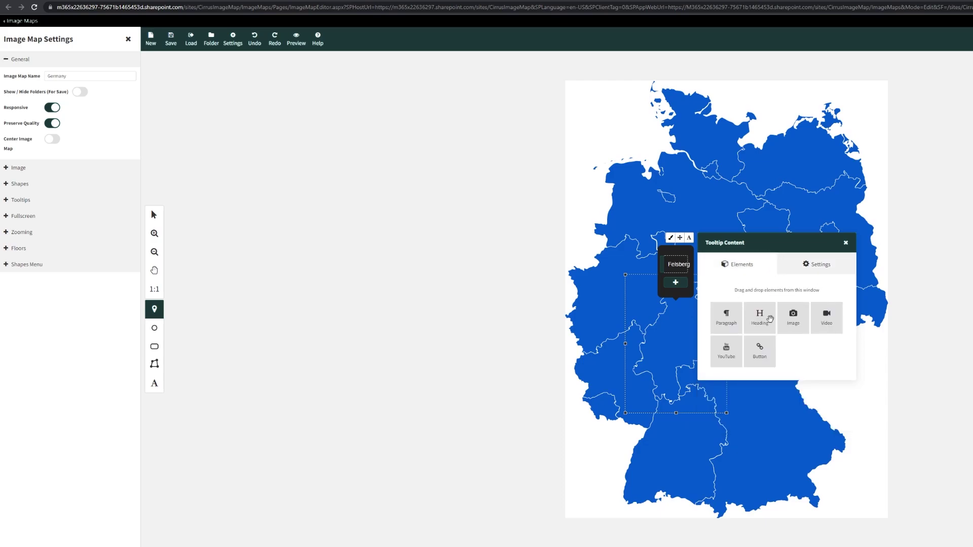
left_click_drag(726, 355, 678, 290)
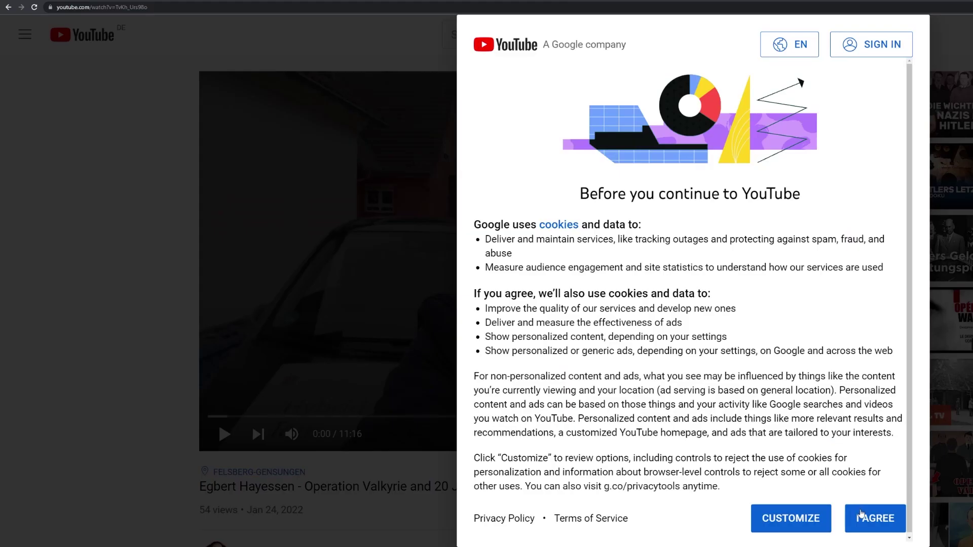
Copy the iframe embed code of the Operation Valkyrie YouTube video
left_click(861, 512)
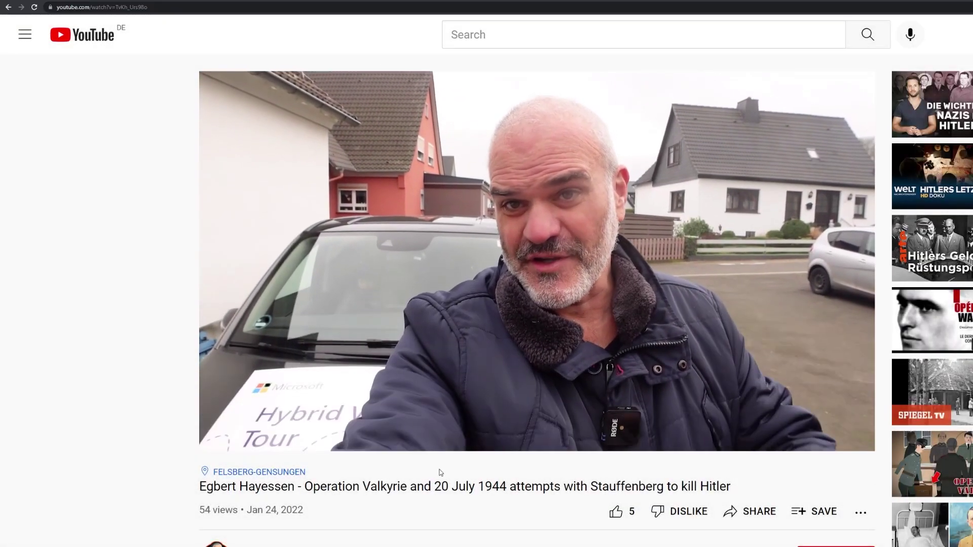
scroll(208, 395, "down", 3)
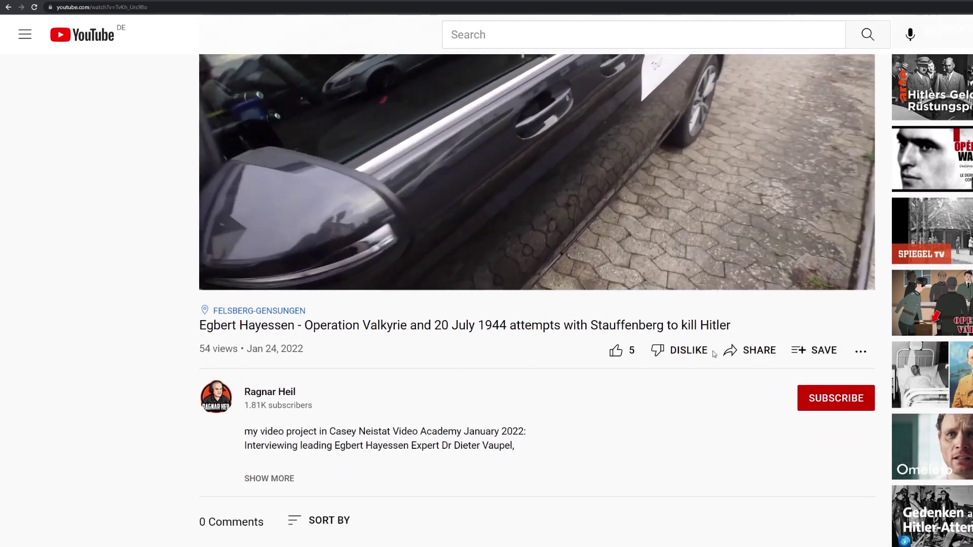
left_click(749, 350)
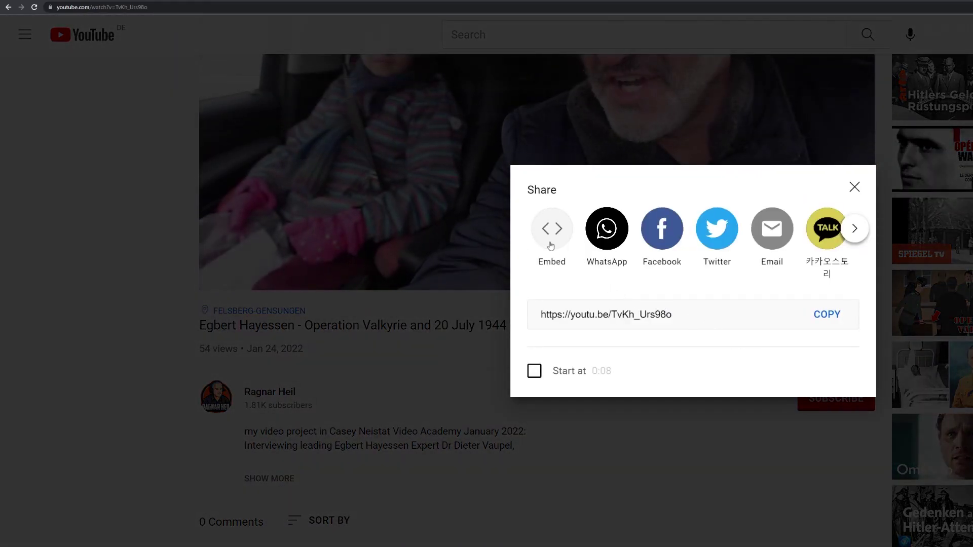
left_click(551, 239)
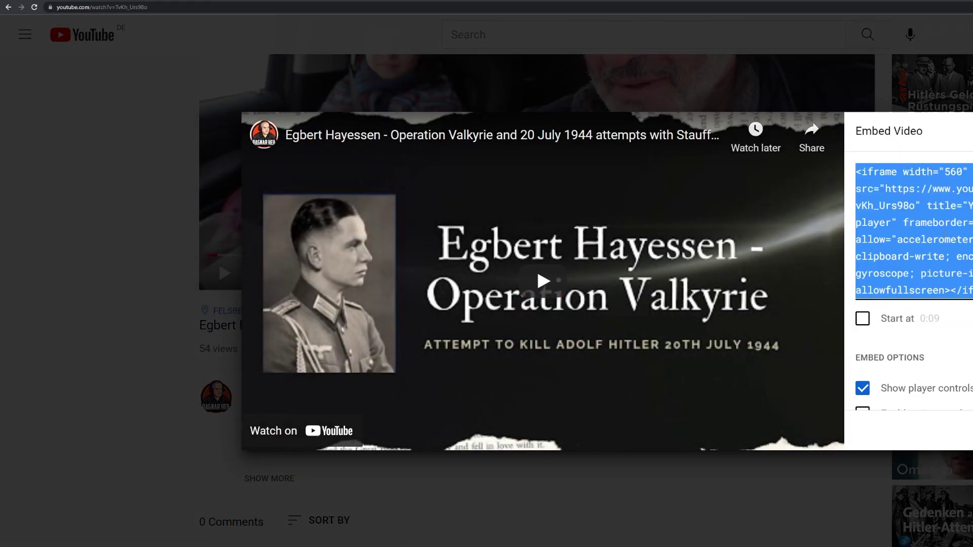
left_click(104, 84)
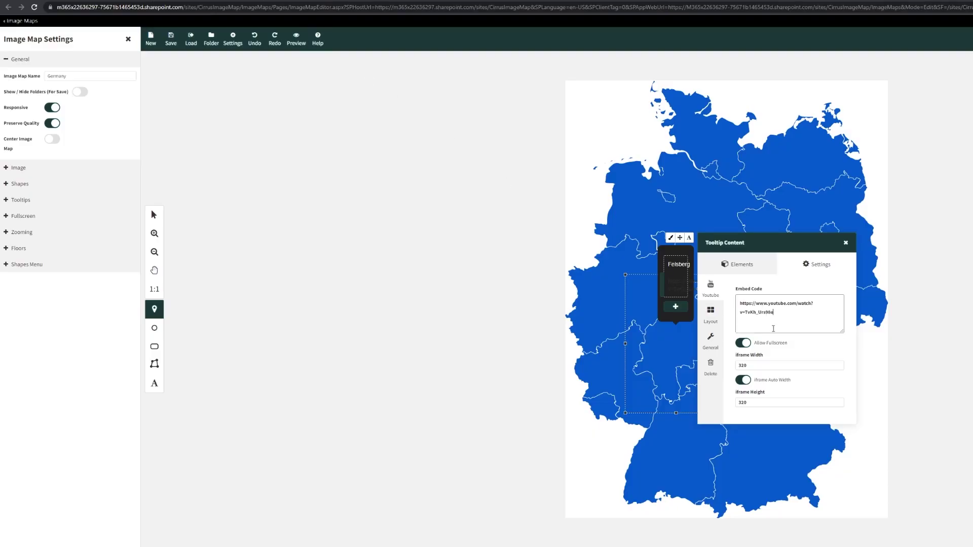
Replace the YouTube element's embed URL with the copied iframe code
key("ctrl+a")
type("<iframe width=\"560\" height=\"315\" src=\"https://www.youtube.com/embed/TvKh_Urs98o\" title=\"YouTube video player\" frameborder=\"0\" allow=\"accelerometer; autoplay; clipboard-write; encrypted-media; gyroscope; picture-in-picture\" allowfullscreen></iframe>")
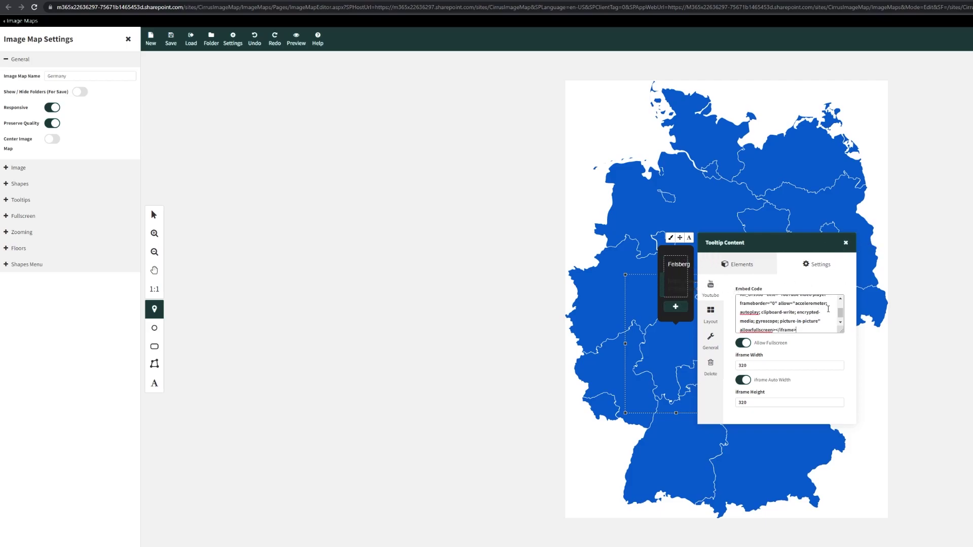
scroll(825, 315, "down", 1)
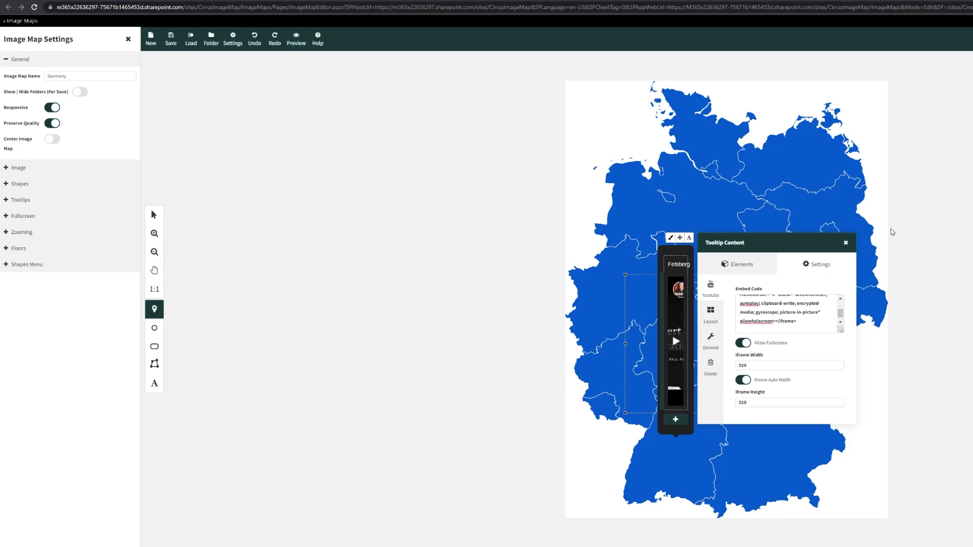
left_click(845, 244)
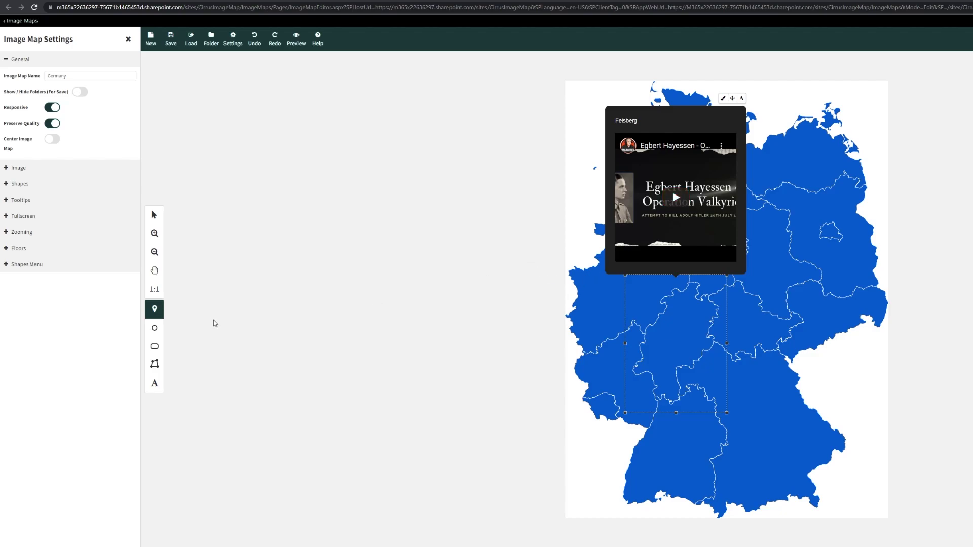
Make tooltips show on Click instead of Mouseover and save the image map
left_click(26, 216)
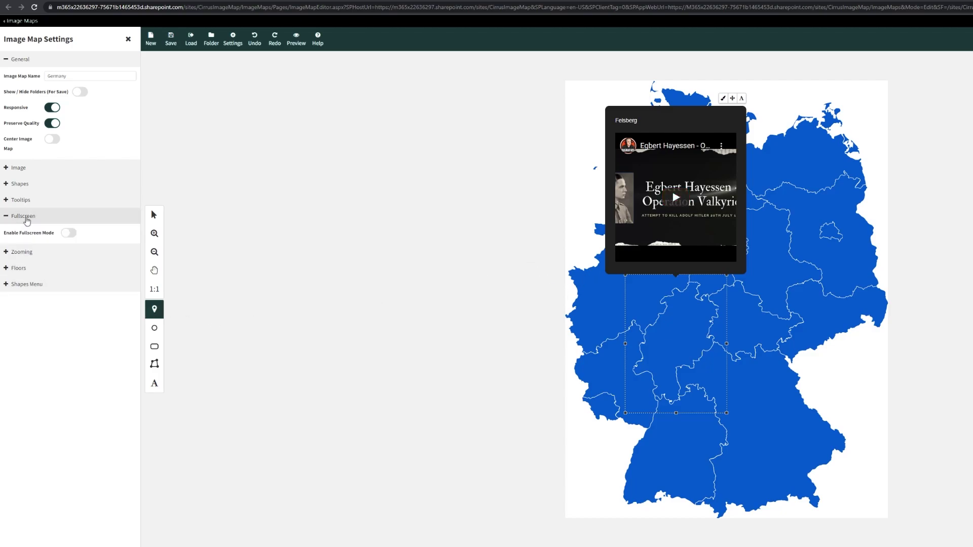
left_click(26, 200)
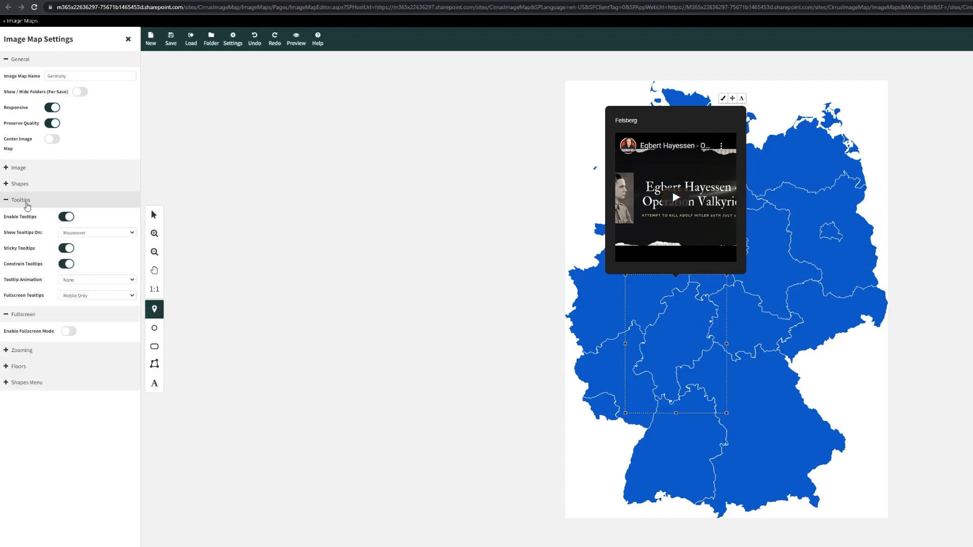
left_click(82, 250)
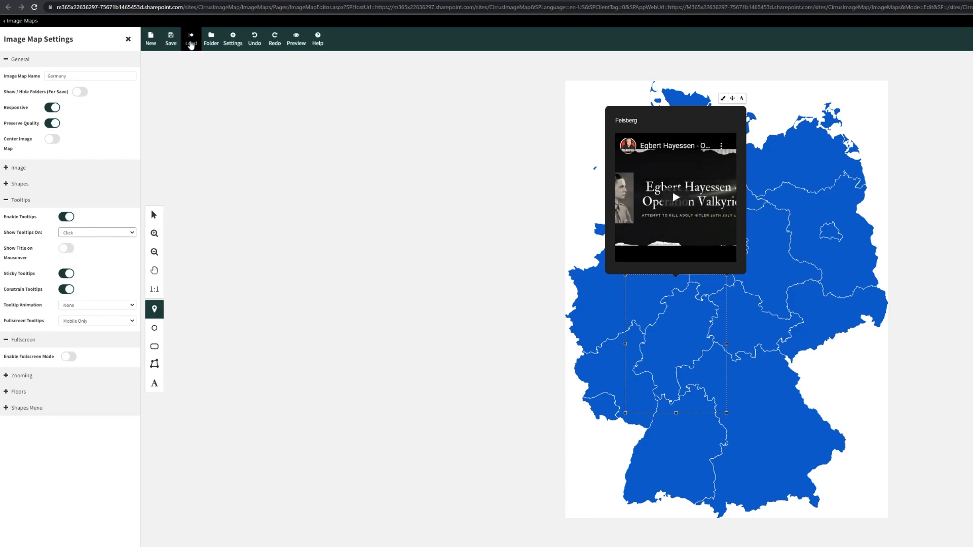
left_click(174, 43)
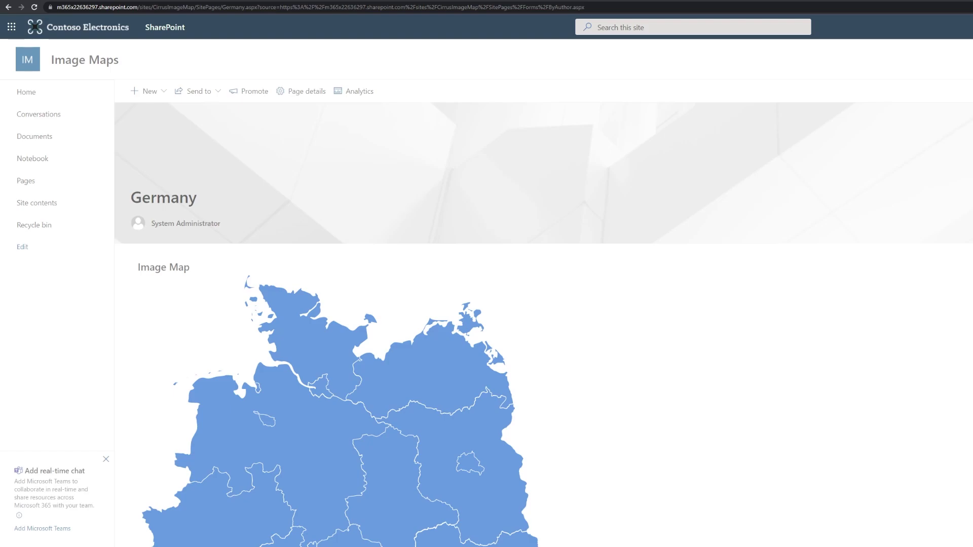
On the Germany page's map, open the Hesse tooltip and play its video
scroll(499, 326, "right", 2)
scroll(499, 326, "down", 3)
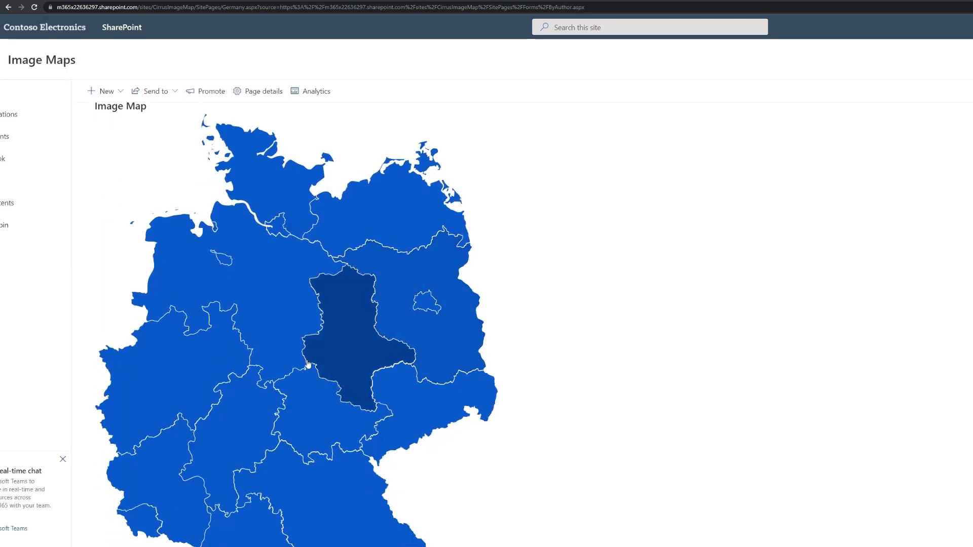
left_click(226, 423)
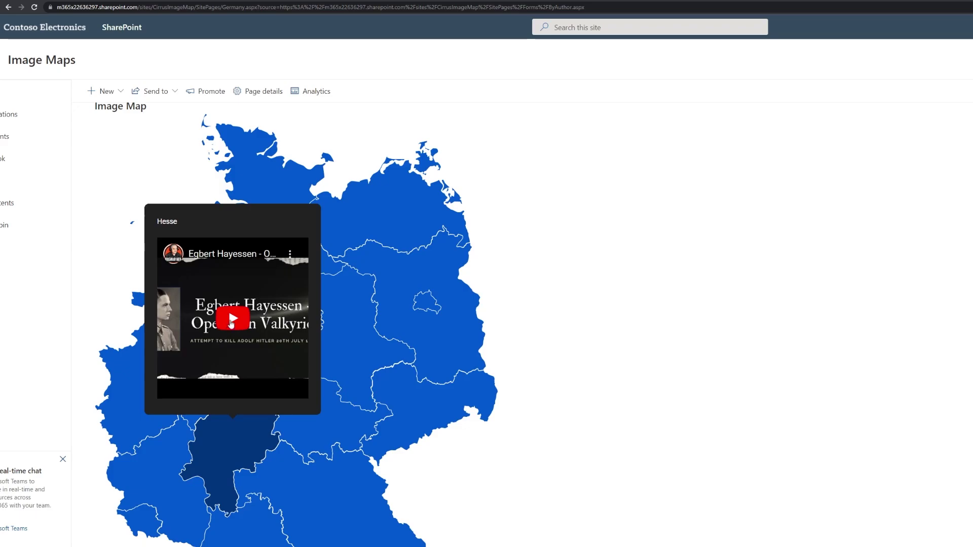
left_click(230, 325)
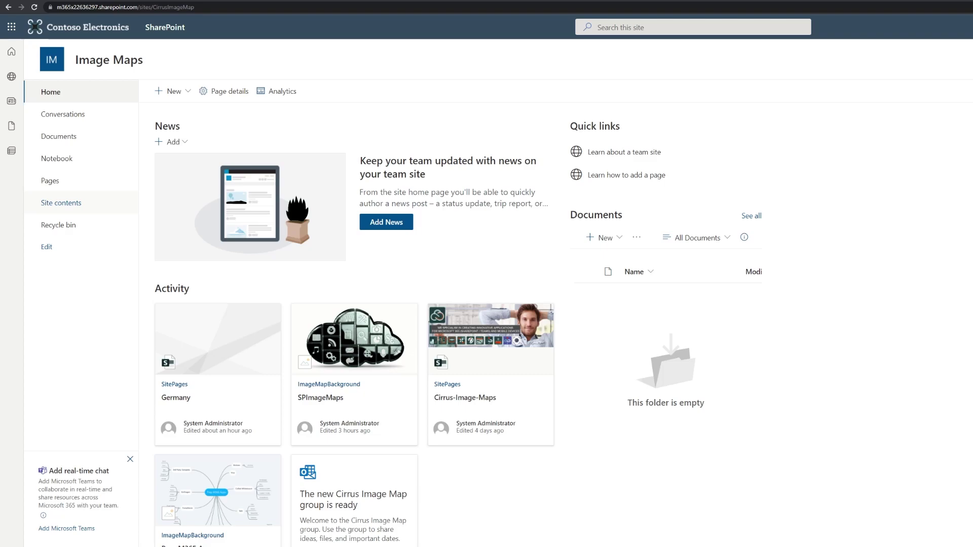
Launch the Image Map Builder from the Image Maps app in Site contents
left_click(69, 205)
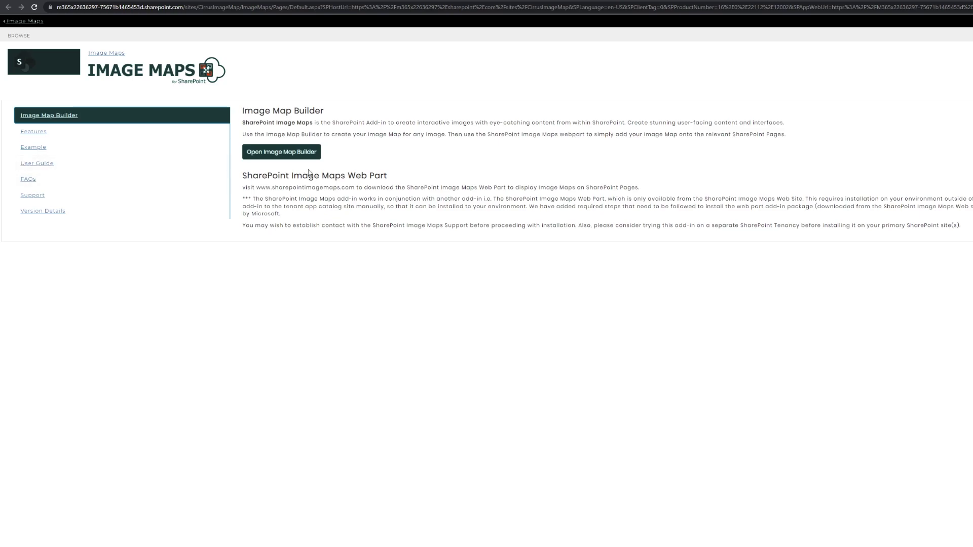
left_click(301, 154)
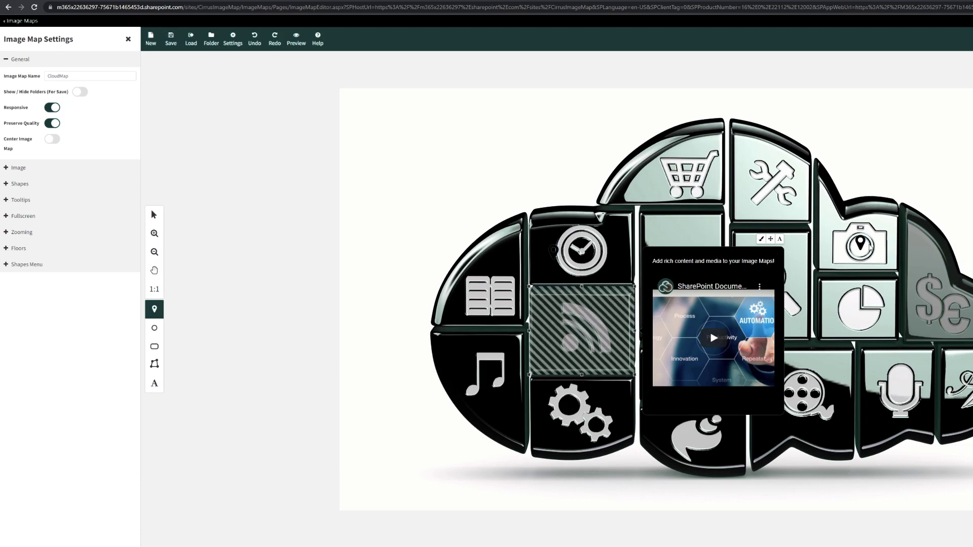
Add a second Image element to the Spot 16 tooltip over the camera icon
left_click(860, 245)
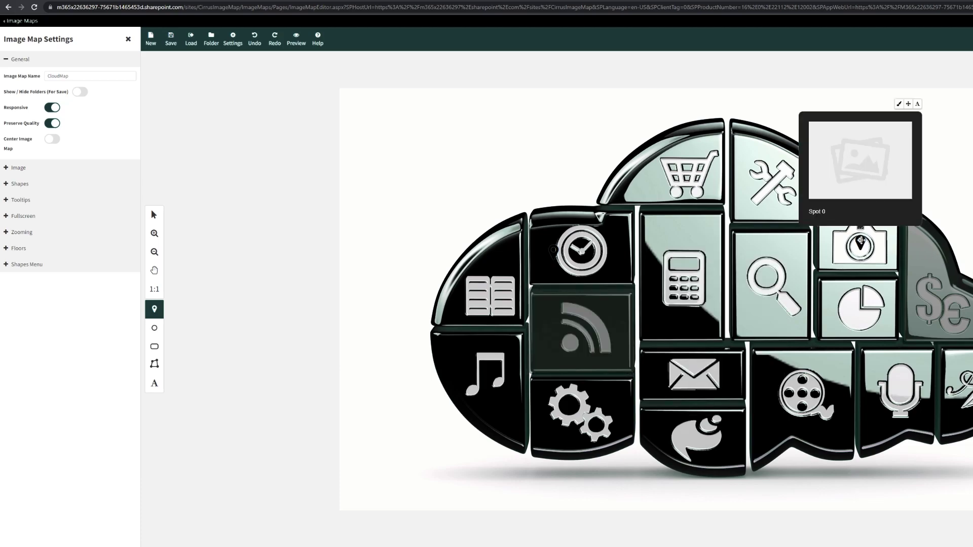
left_click(918, 104)
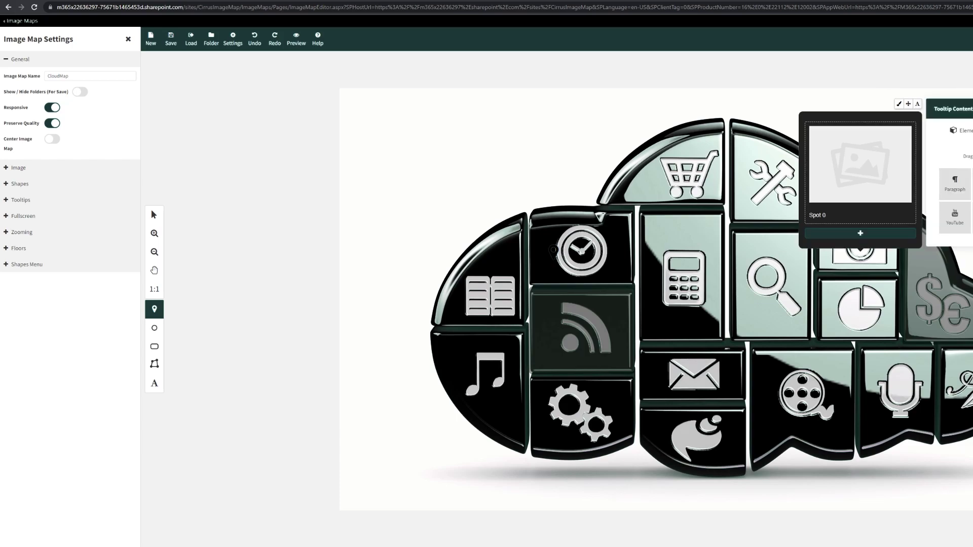
mouse_move(955, 184)
left_mouse_down()
mouse_move(865, 195)
mouse_move(866, 227)
left_mouse_up()
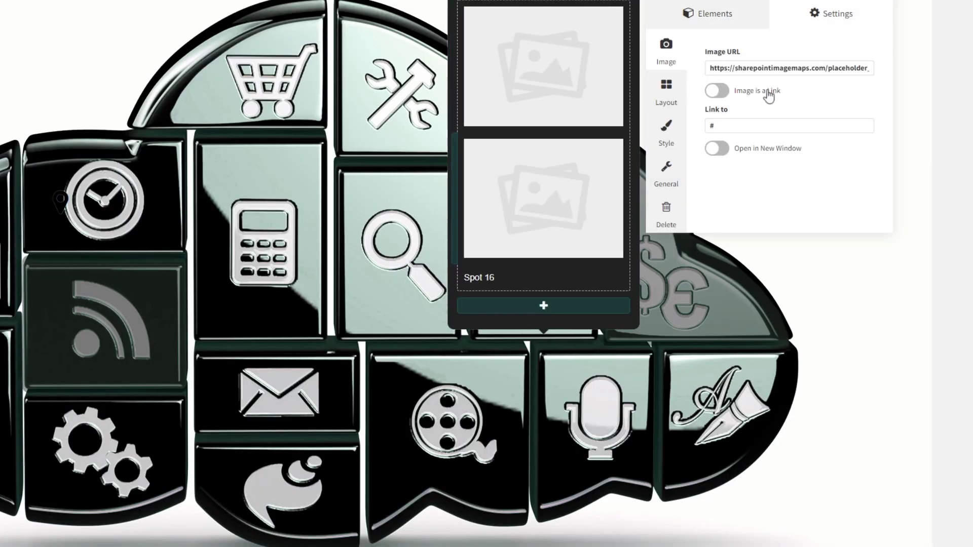
Replace the placeholder Image URL with the pasted Ragnar-800x440.jpg photo URL
double_click(776, 67)
triple_click(776, 68)
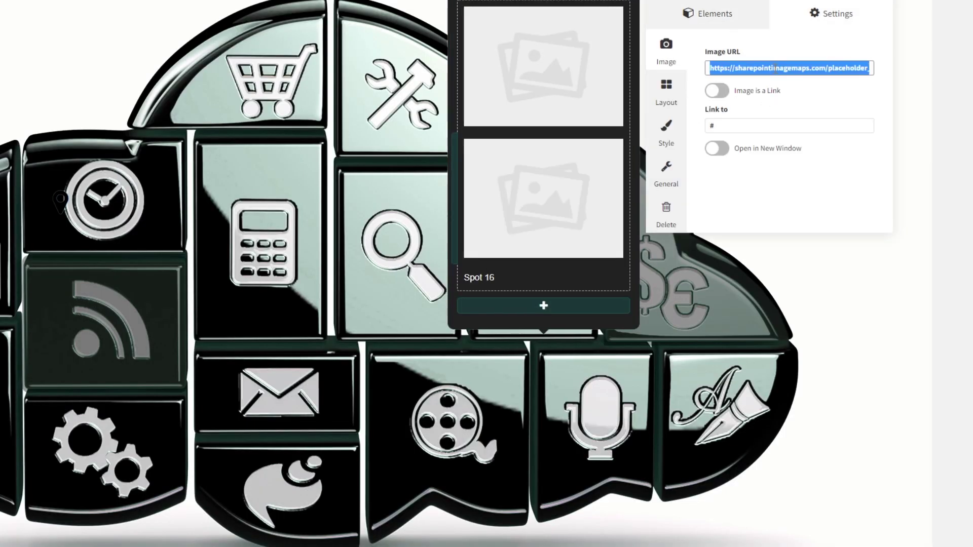
key("ctrl+v")
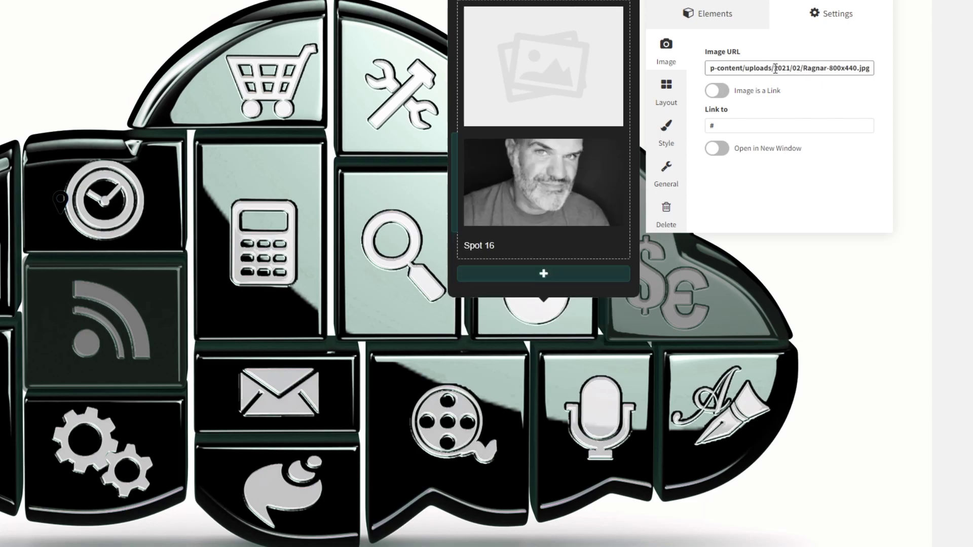
Make the tooltip image a link that opens in a new window
left_click(721, 93)
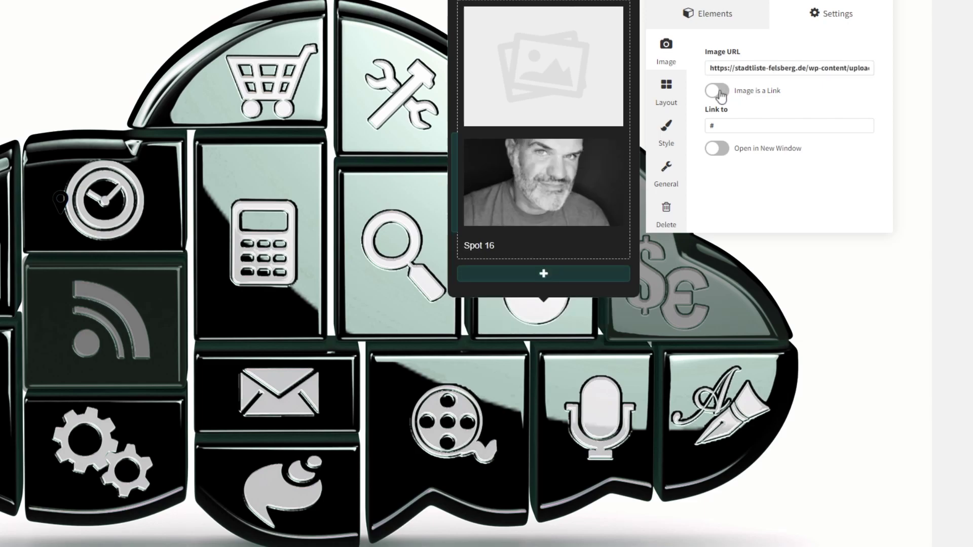
left_click(728, 127)
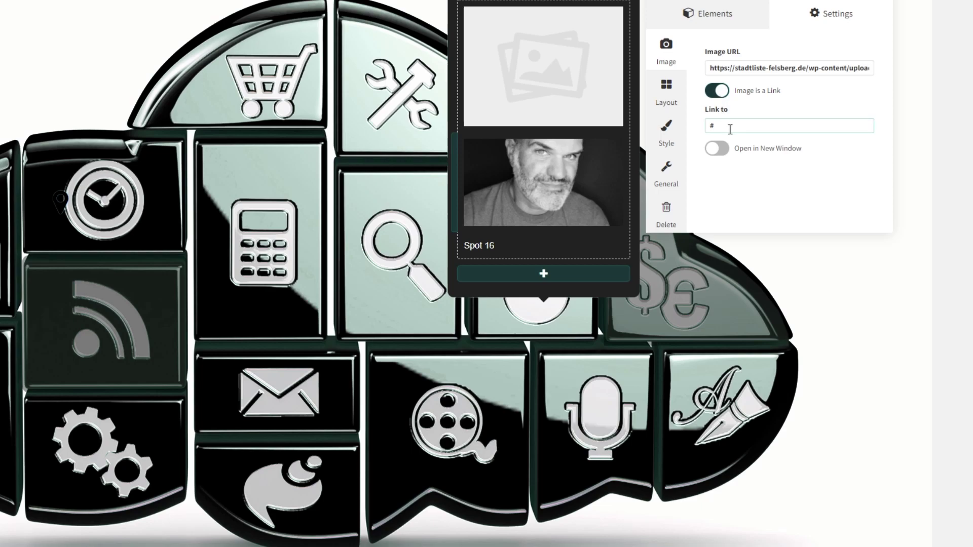
left_click(736, 125)
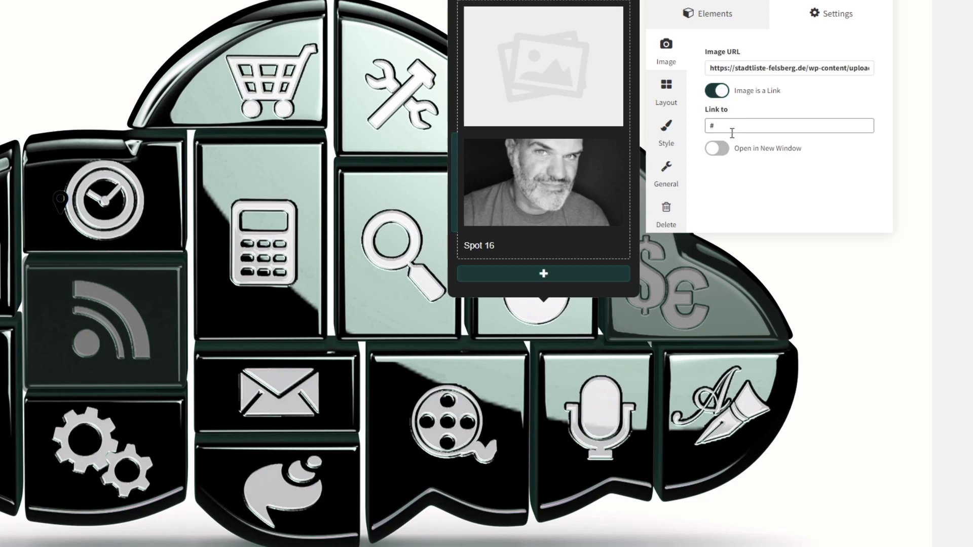
left_click(717, 151)
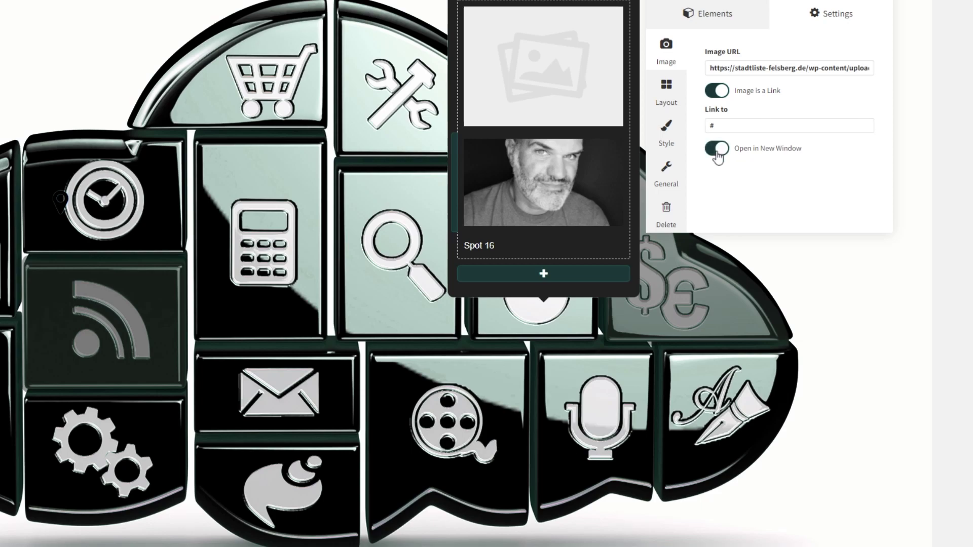
left_click(666, 94)
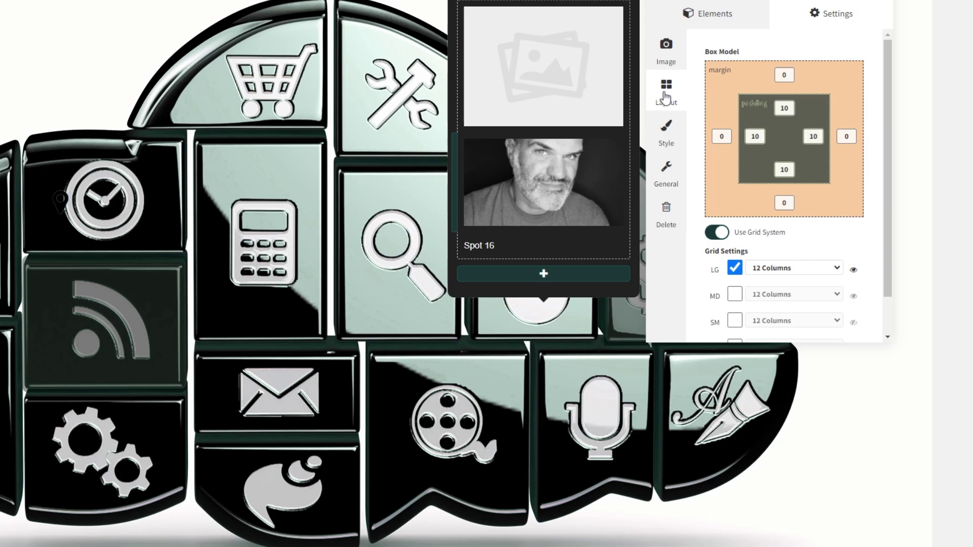
Give the tooltip's portrait image a Border Radius of 62, leaving its background colour unchanged
scroll(834, 243, "down", 1)
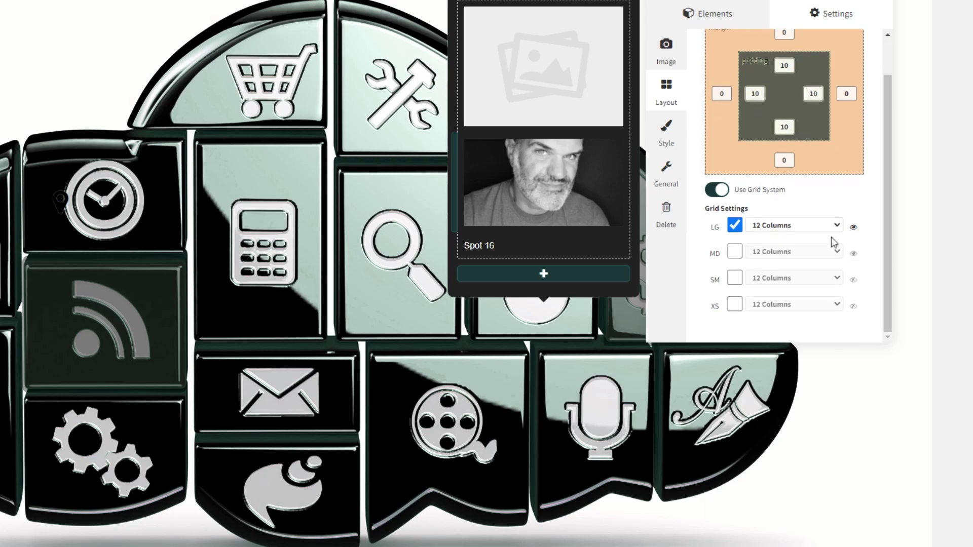
scroll(831, 237, "up", 1)
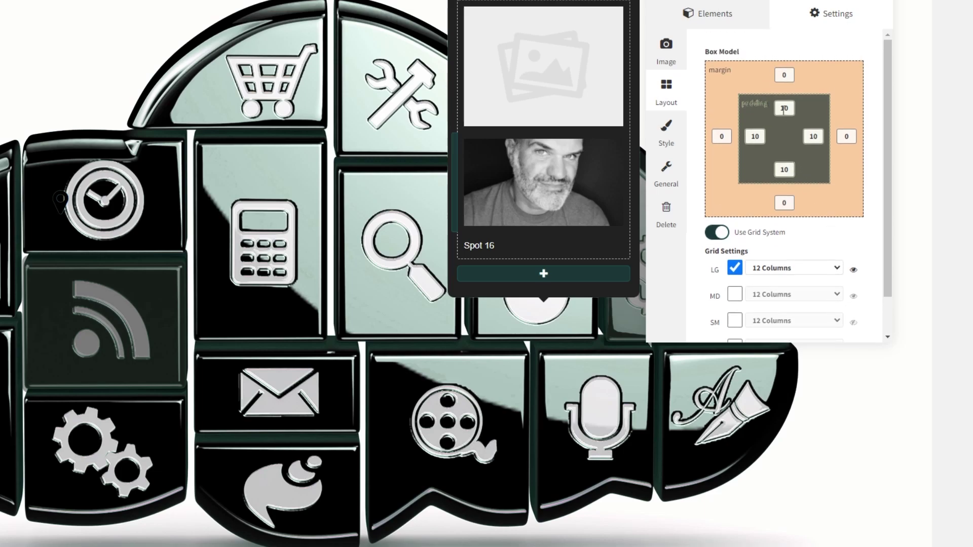
left_click(666, 133)
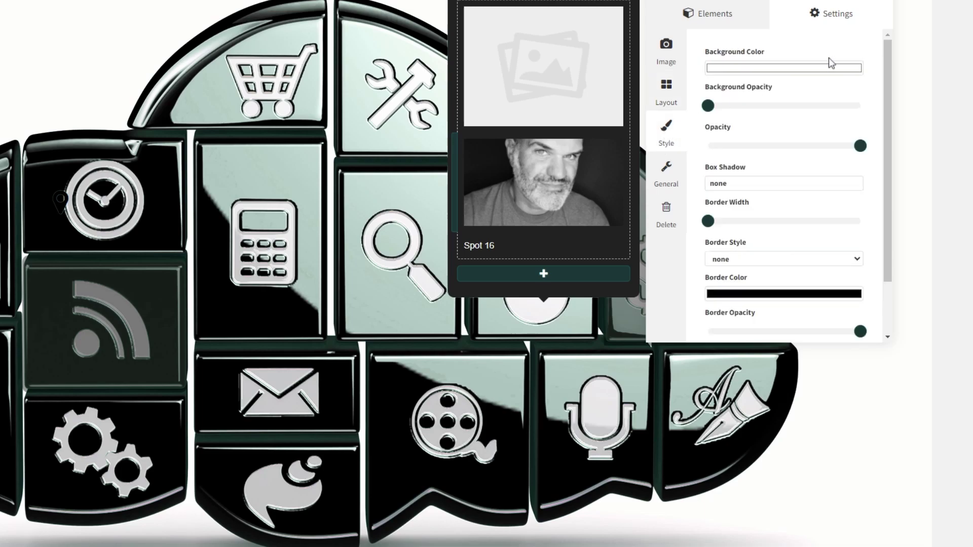
left_click(835, 70)
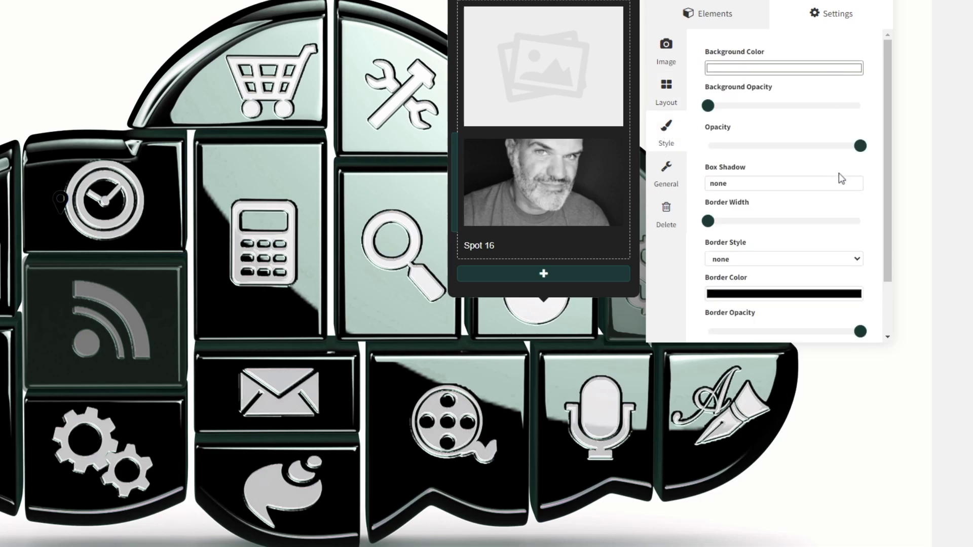
left_click(680, 287)
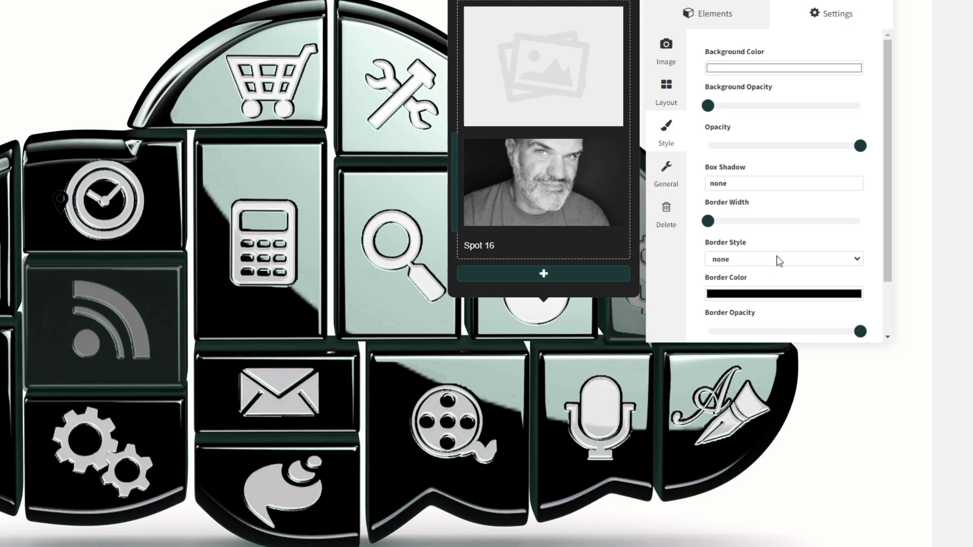
scroll(779, 195, "down", 2)
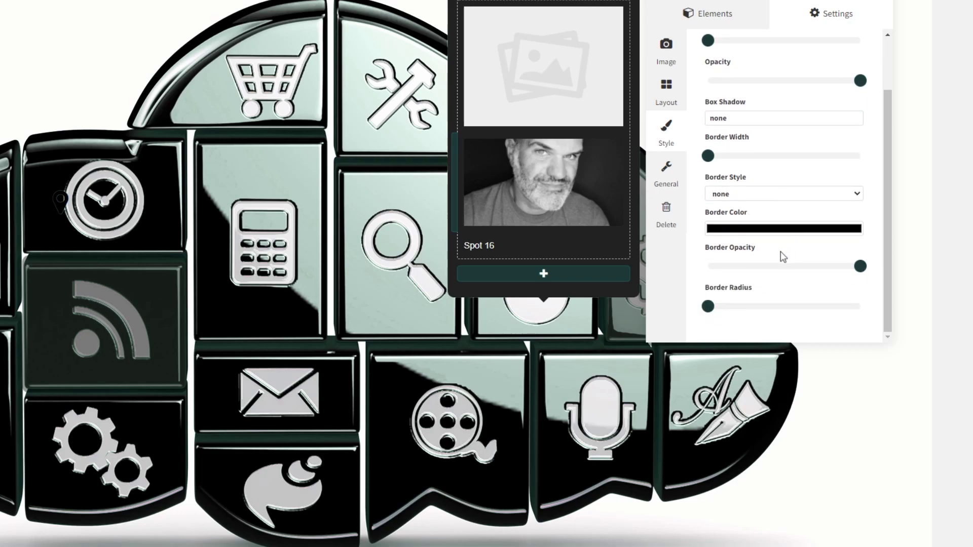
left_click_drag(708, 306, 809, 307)
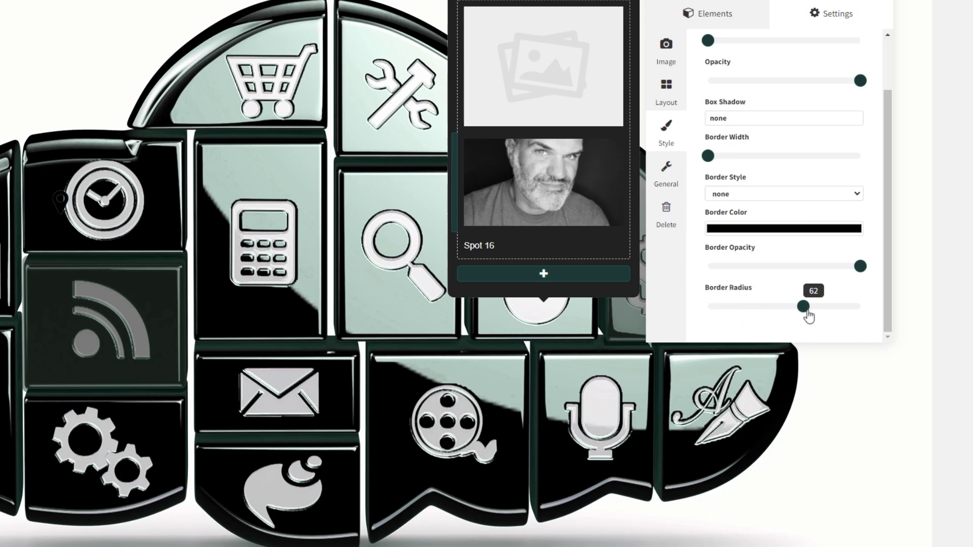
left_click(668, 183)
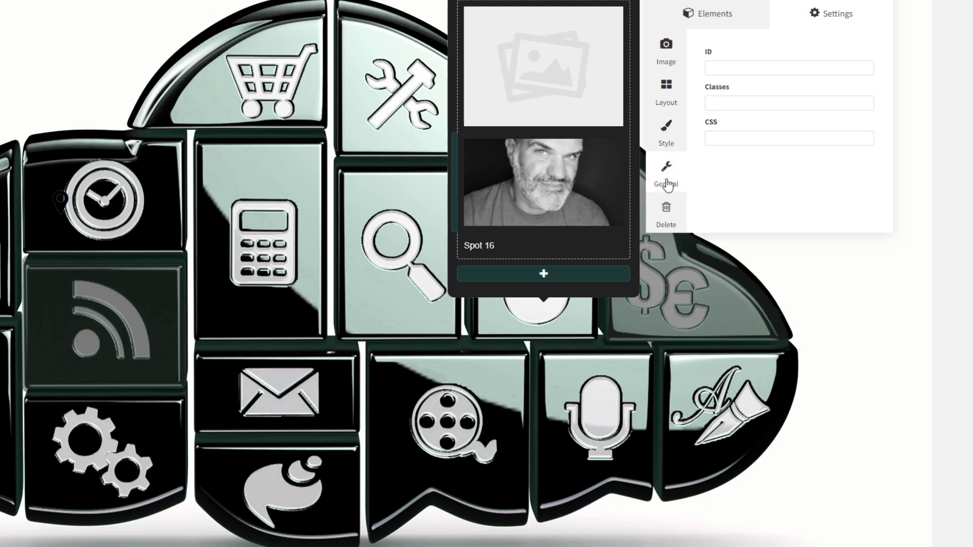
Delete the blank placeholder image element from the Spot 16 tooltip and close the editor
left_click(778, 66)
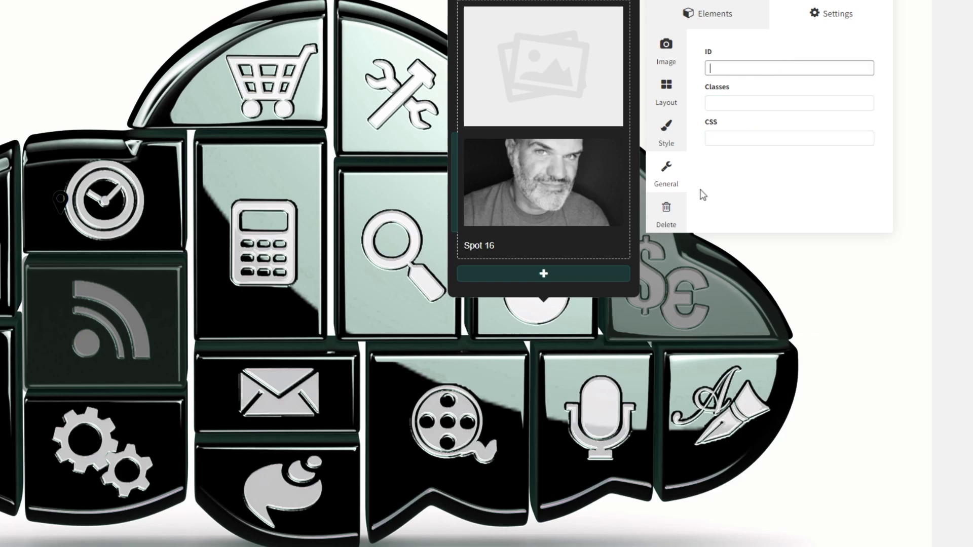
left_click(568, 85)
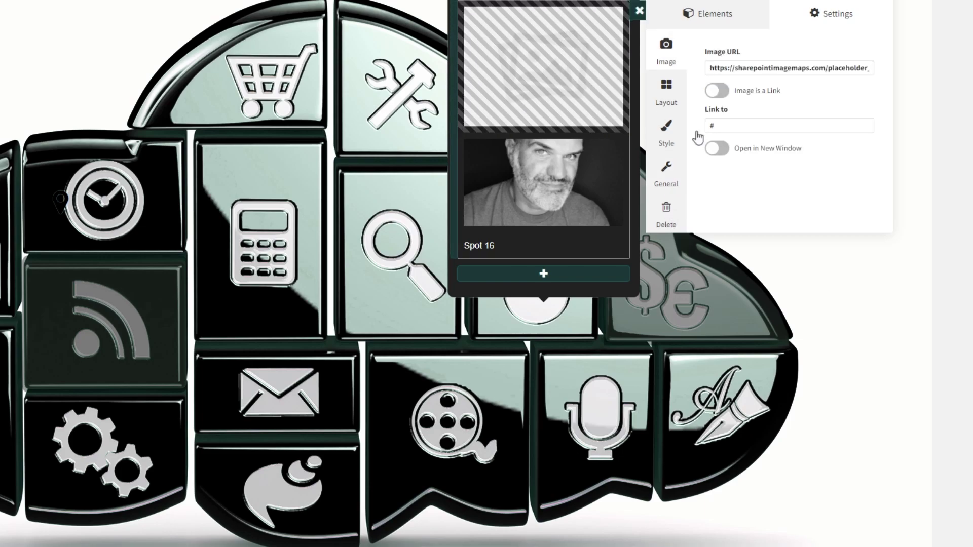
left_click(667, 217)
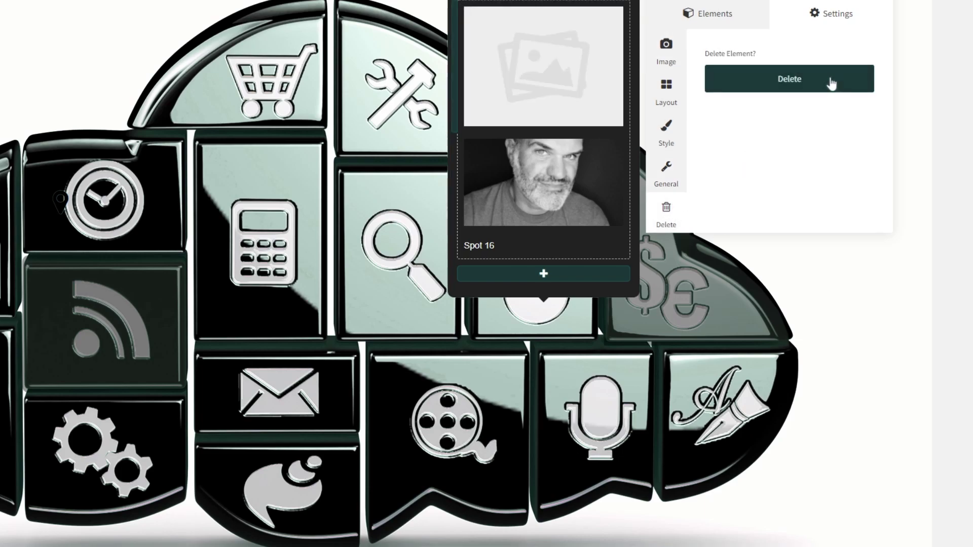
left_click(834, 78)
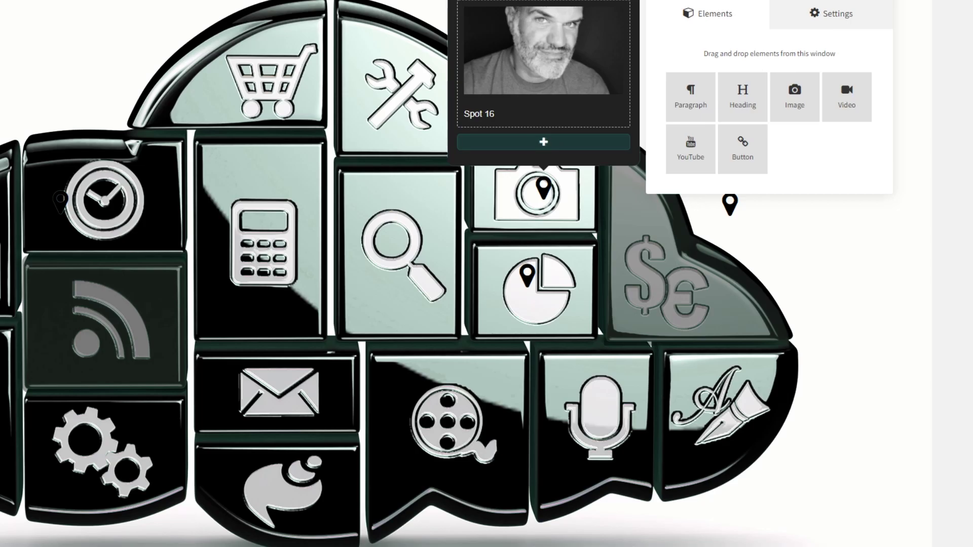
left_click(884, 15)
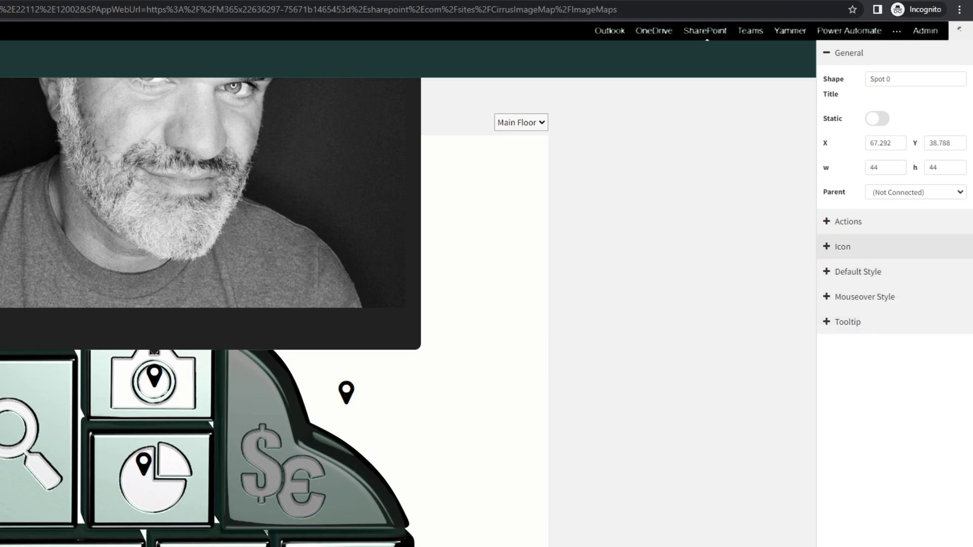
Set Spot 0's Click Action to Run Script and expand its Icon, Default Style and Mouseover Style sections
left_click(827, 223)
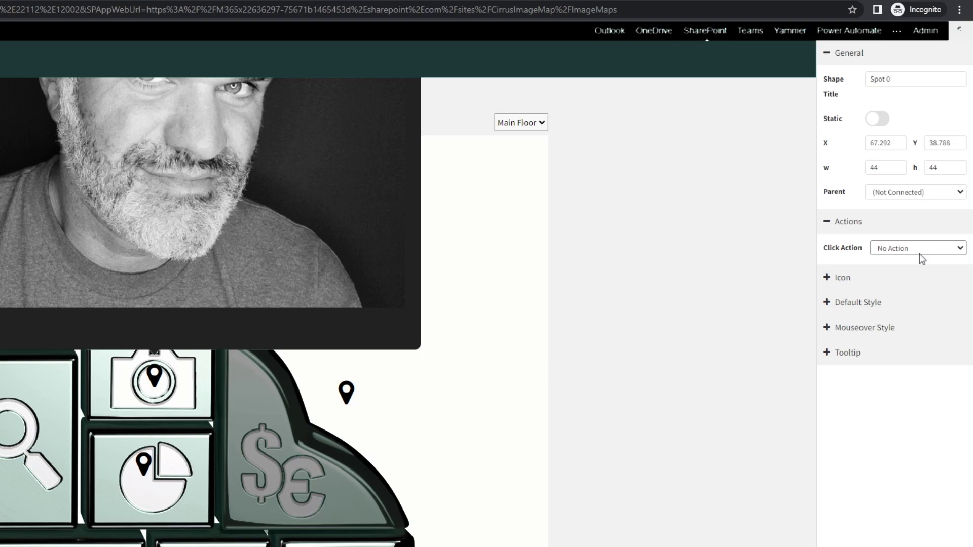
left_click(925, 275)
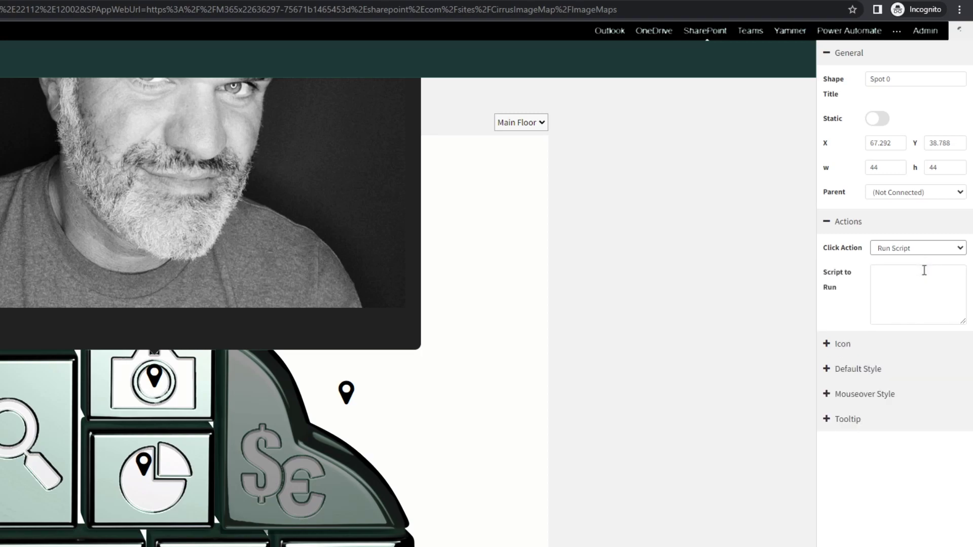
left_click(843, 345)
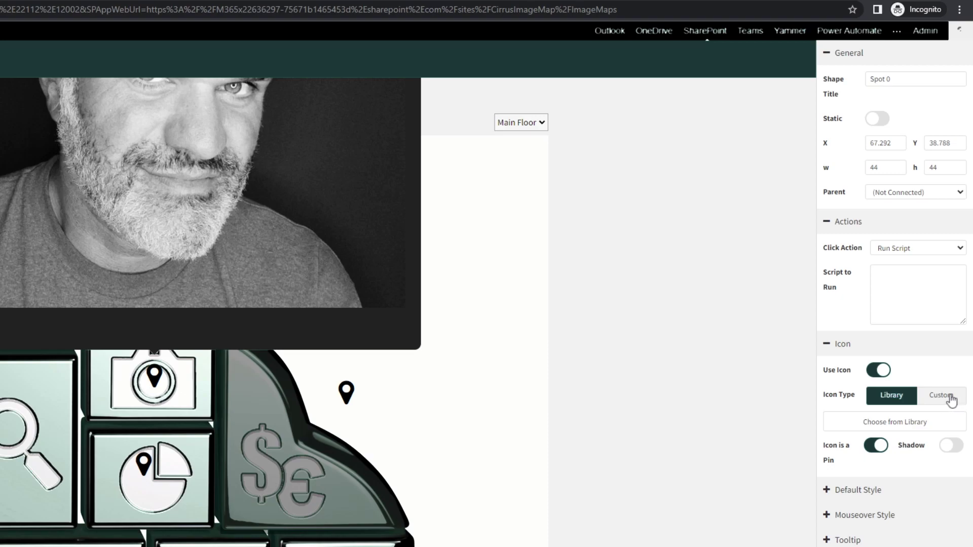
left_click(824, 491)
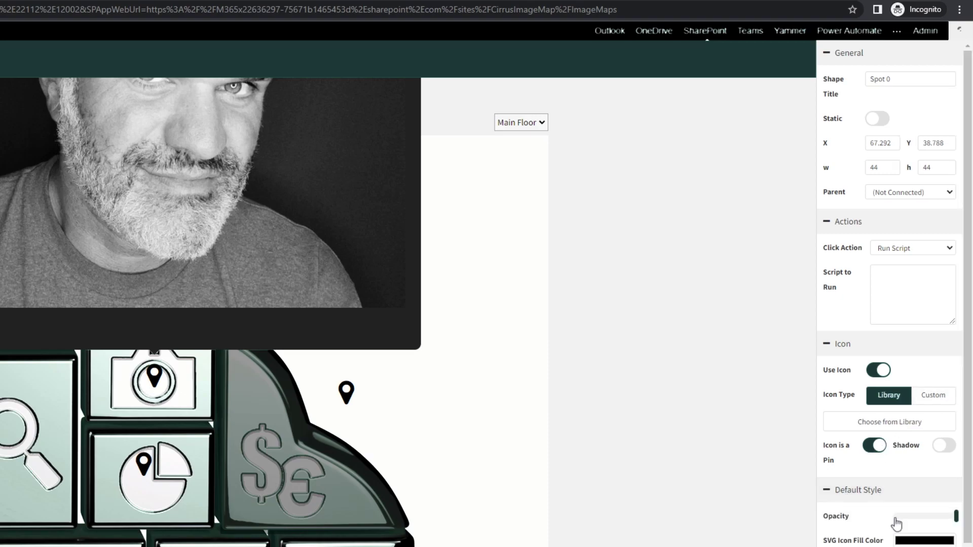
scroll(897, 523, "down", 1)
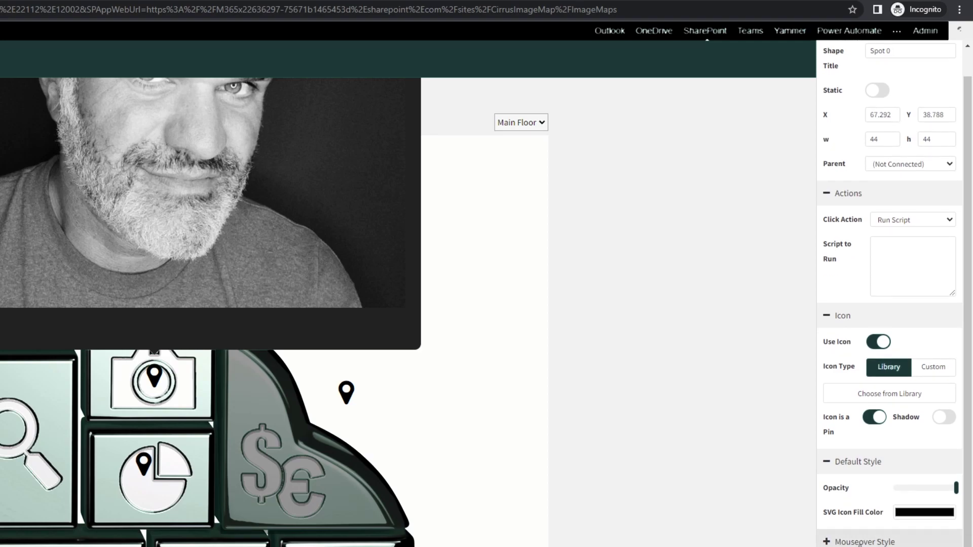
left_click(860, 543)
scroll(864, 543, "down", 3)
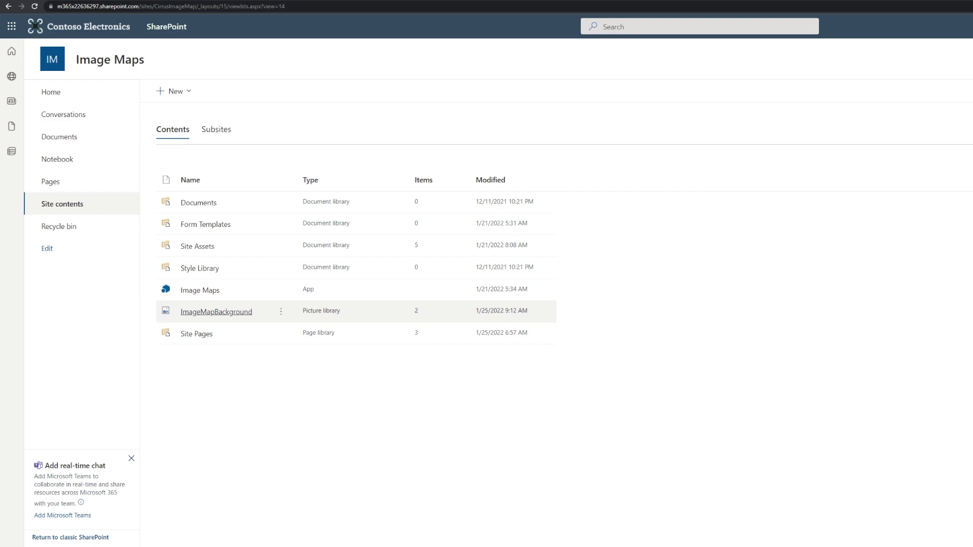
Upload SharePoint Roadmap.jpg into the ImageMapBackground library, then launch the Image Maps app
left_click(199, 312)
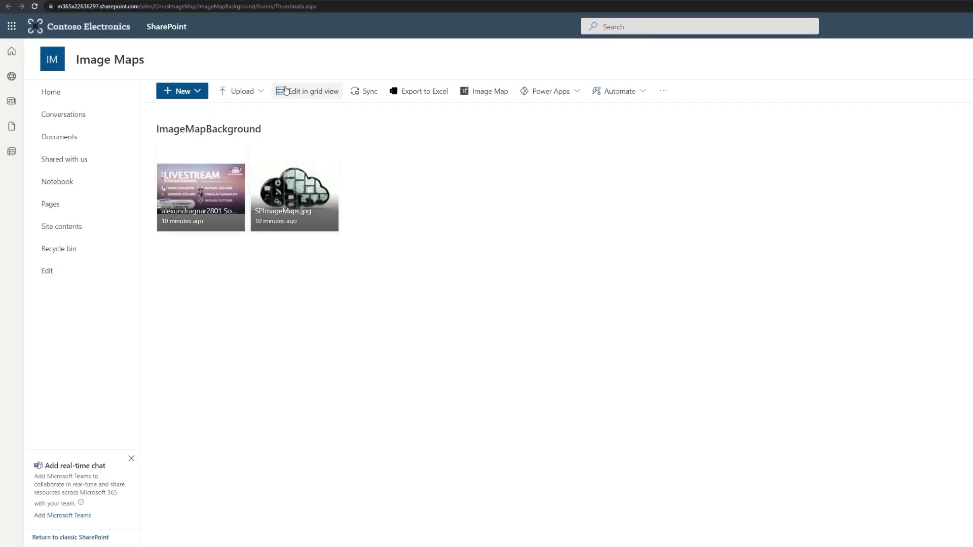
left_click(253, 91)
left_click(267, 112)
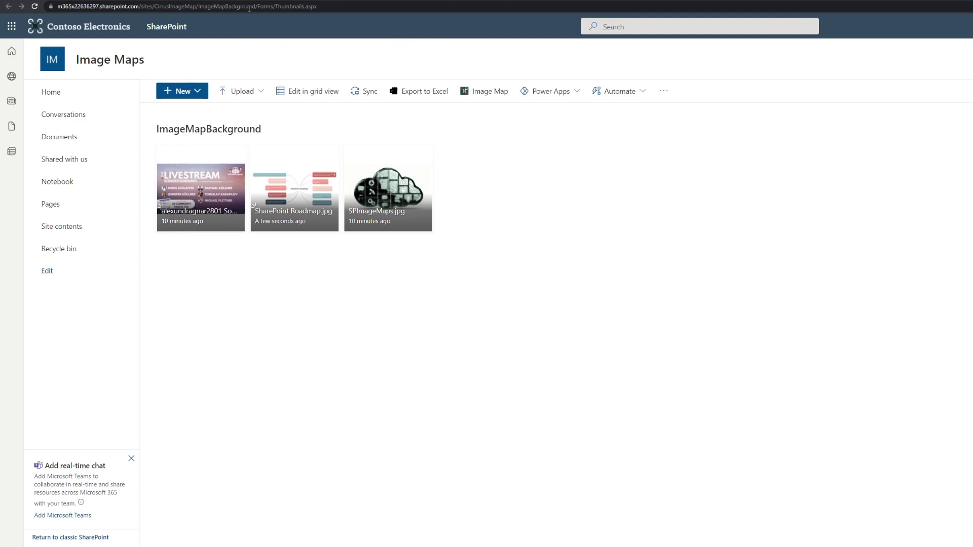
key("alt+Left")
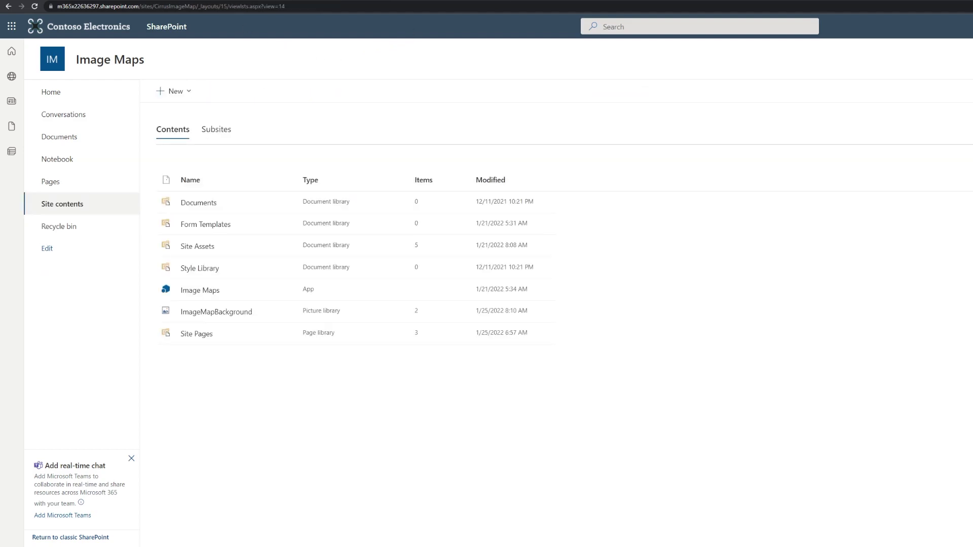
left_click(205, 294)
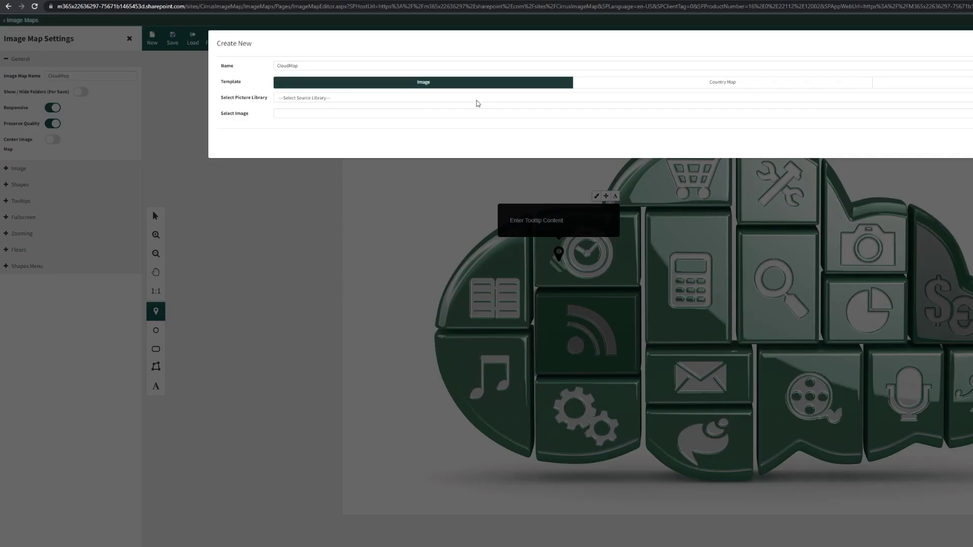
Name the new map SharePoint Roadmap with SharePoint Roadmap.jpg from ImageMapBackground as background
left_click(194, 71)
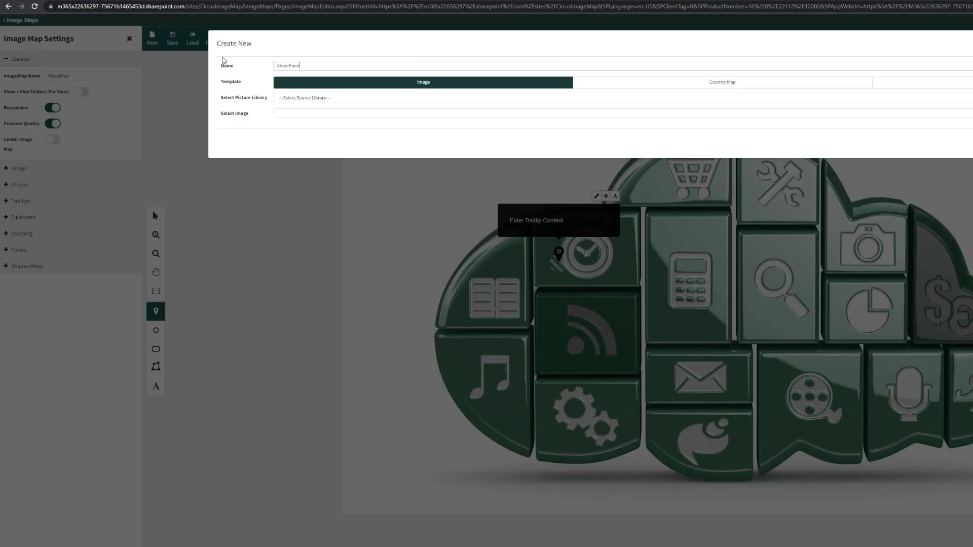
type("dmap")
left_click(302, 99)
left_click(311, 111)
left_click(313, 115)
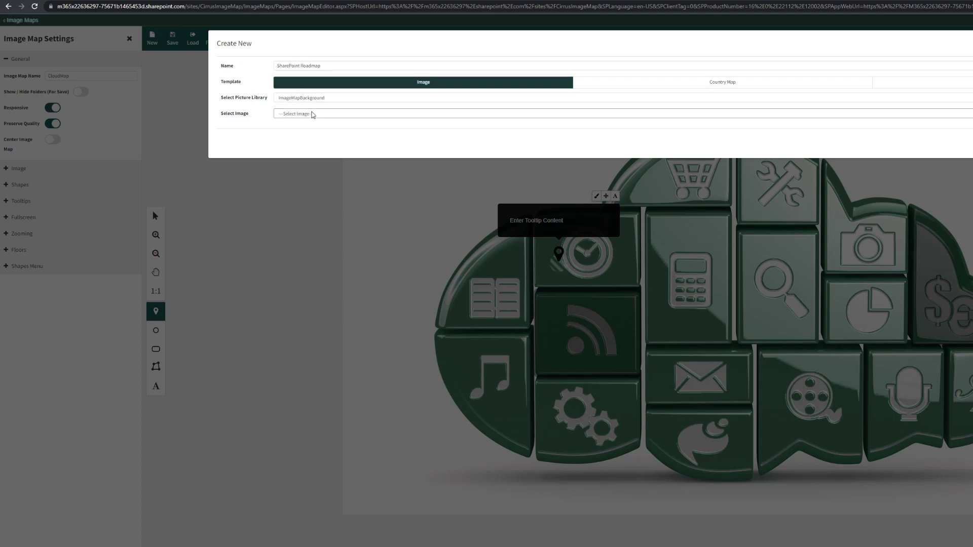
left_click(320, 132)
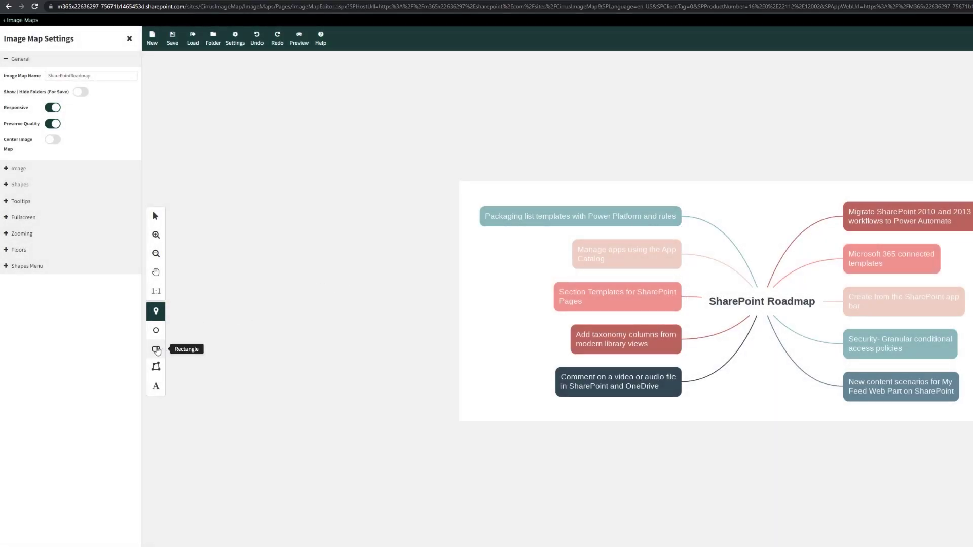
Draw rectangle hotspot Rect 0 over the Packaging list templates box and open its tooltip editor
left_click(157, 350)
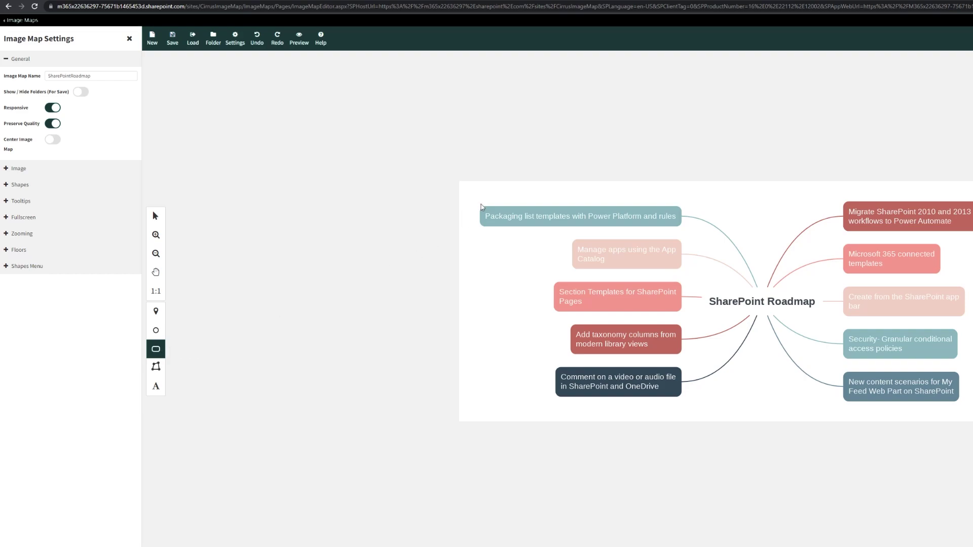
mouse_move(481, 205)
left_mouse_down()
mouse_move(533, 222)
mouse_move(682, 229)
left_mouse_up()
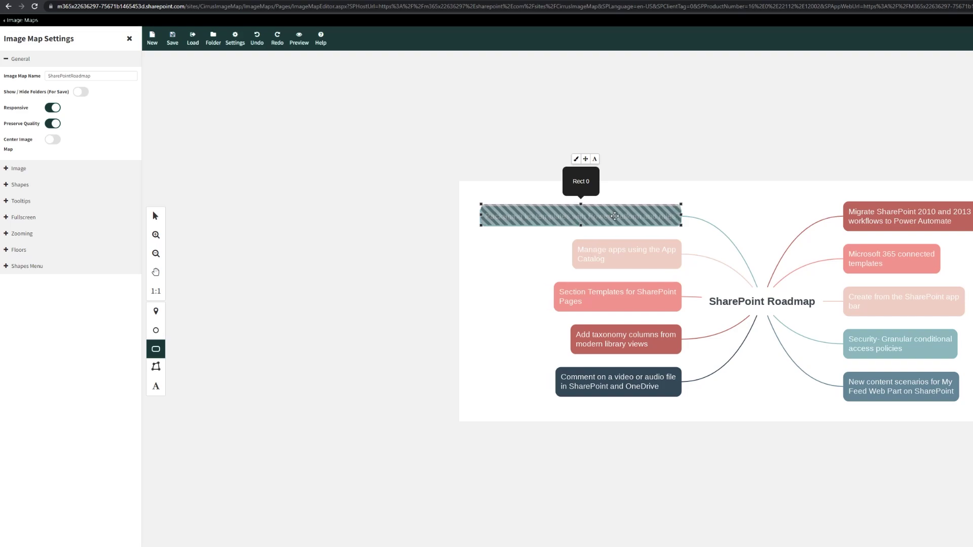
left_click(595, 160)
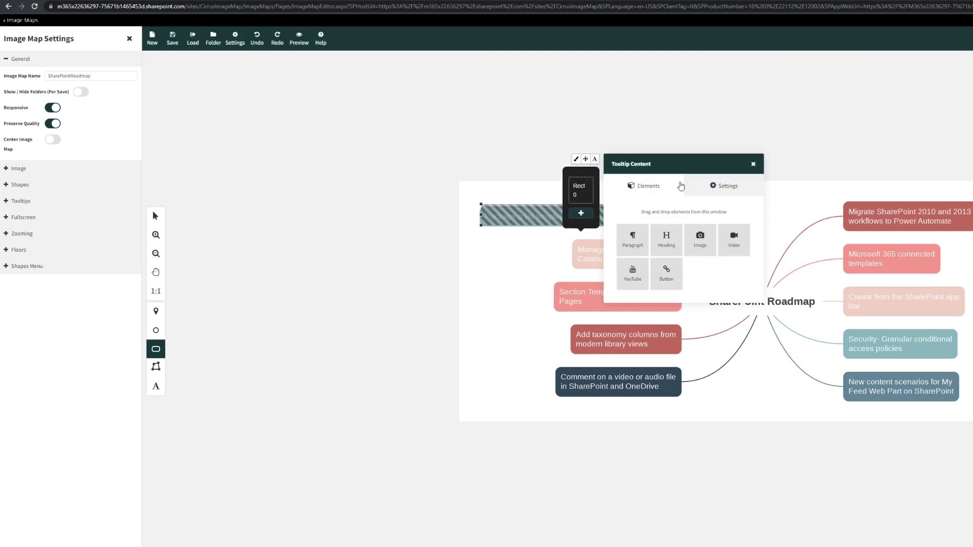
left_click(731, 186)
left_click(659, 189)
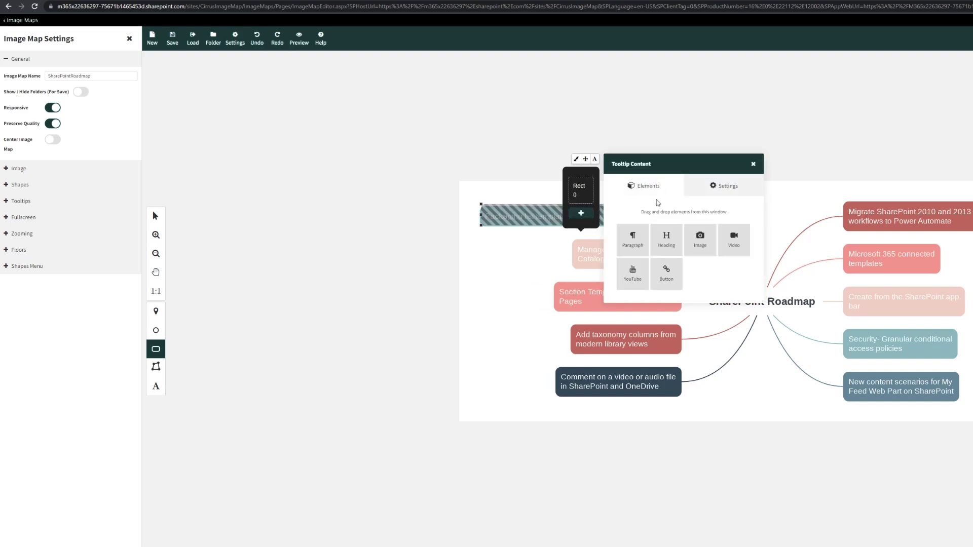